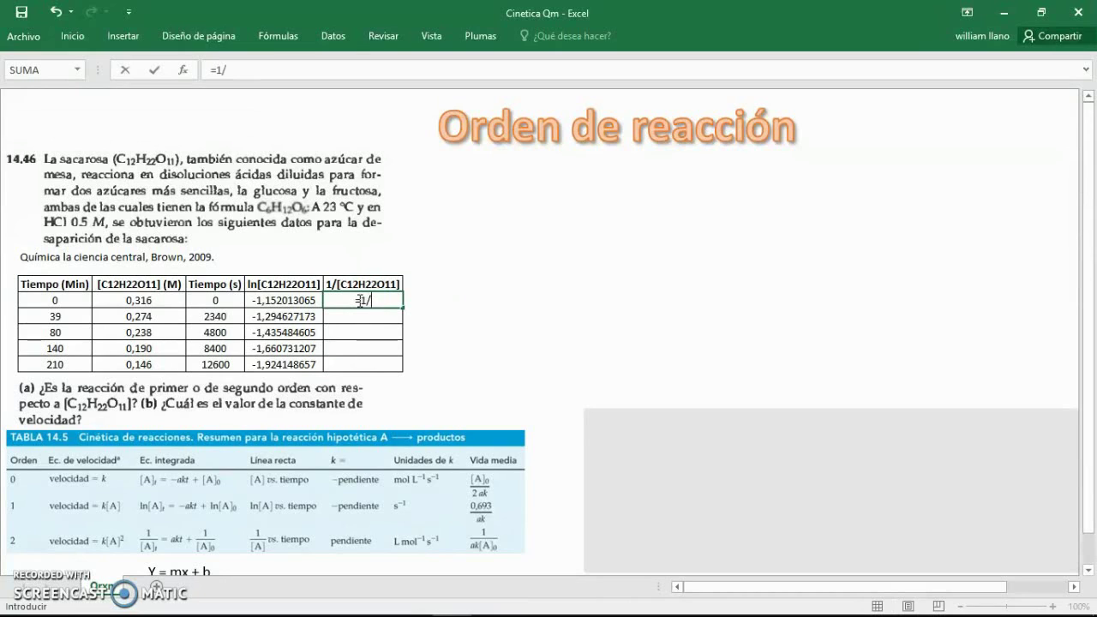
Complete the formula =1/C14 in F14 and fill it down the 1/[C12H22O11] column to F18.
click(151, 302)
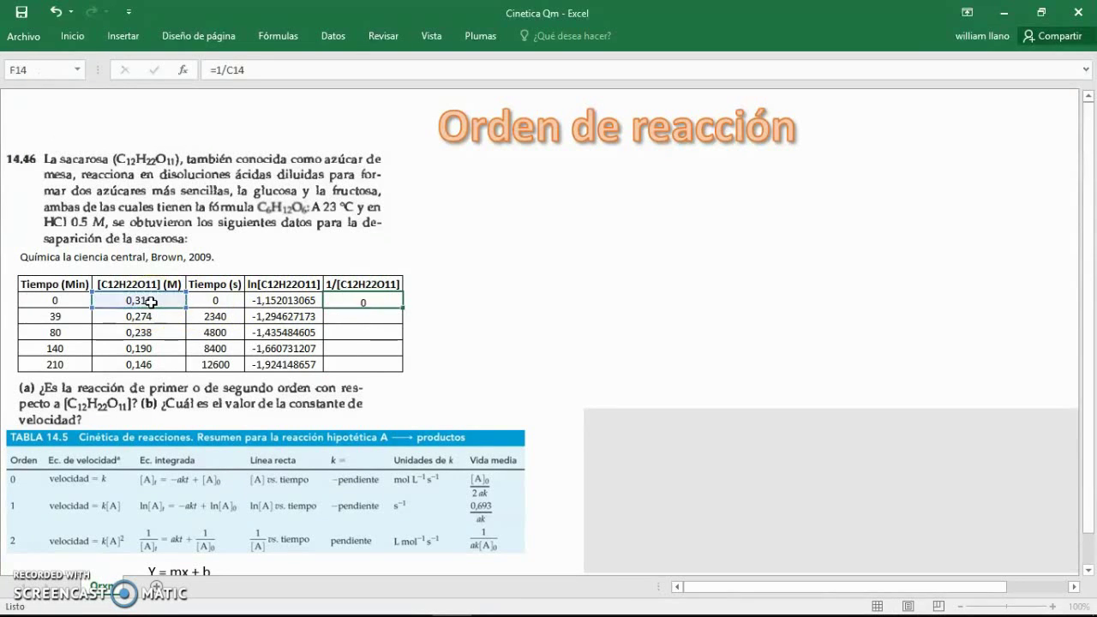
key(Return)
click(361, 294)
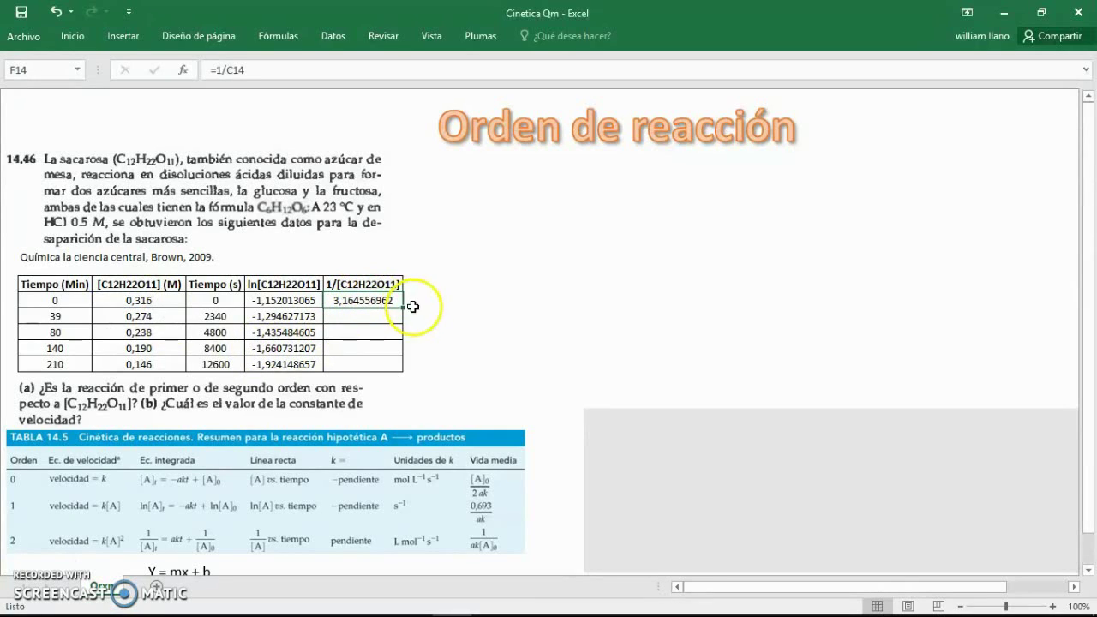
drag(403, 307, 397, 369)
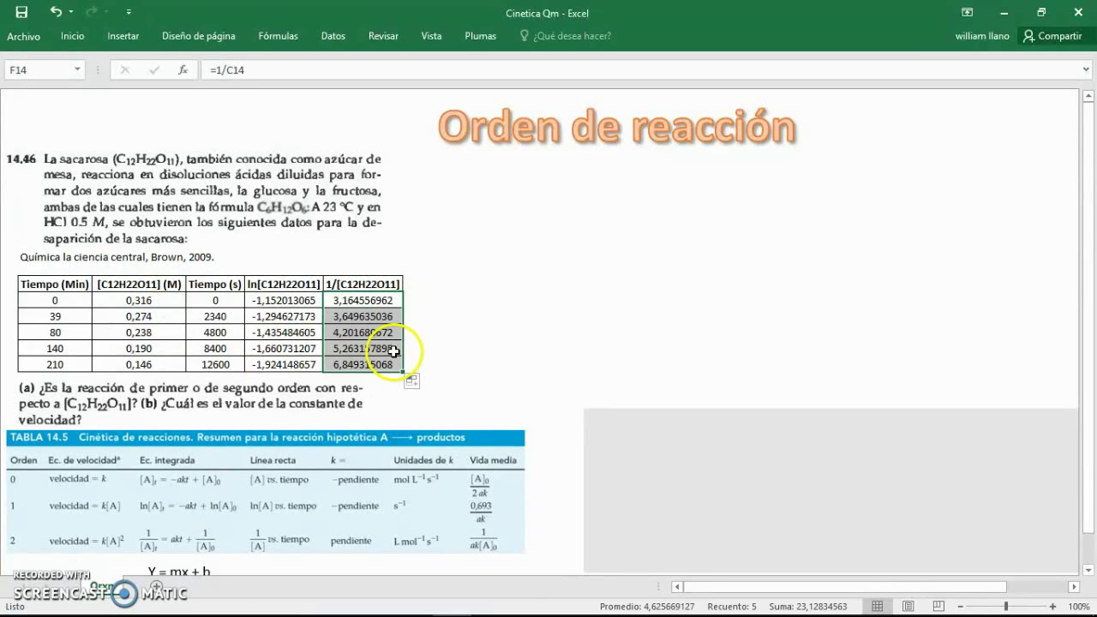
click(370, 298)
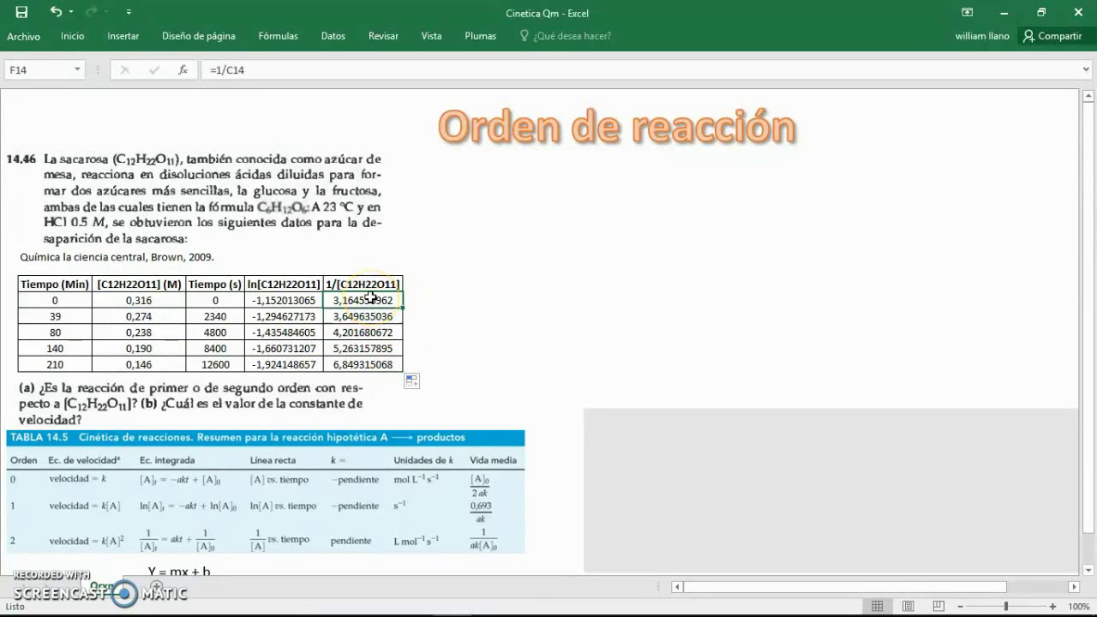
click(288, 298)
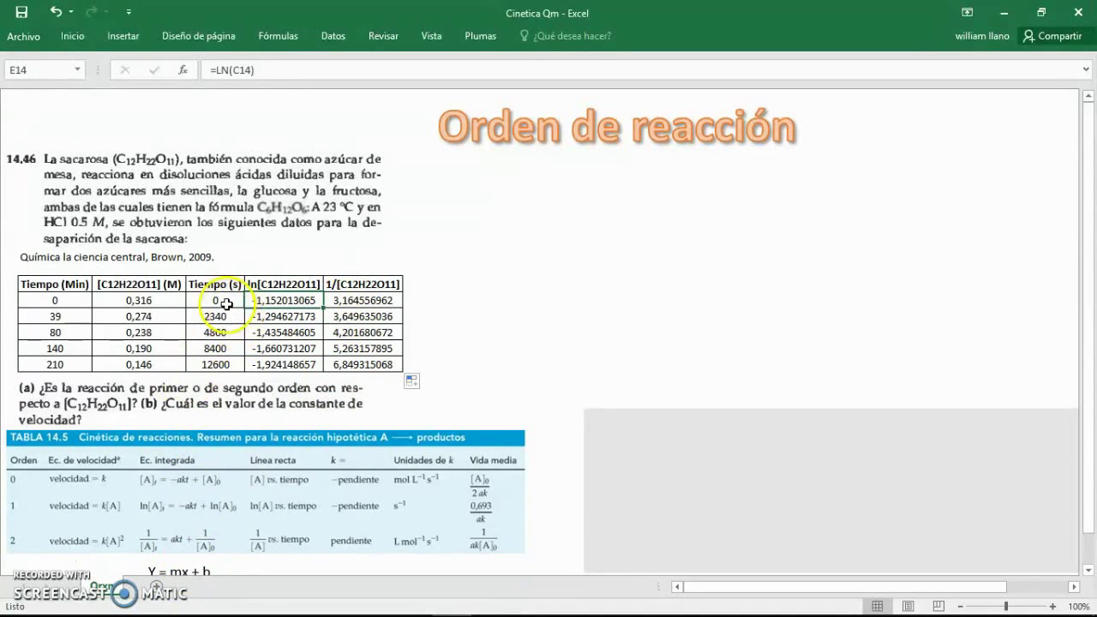
Insert a markers-only scatter chart of ln[C12H22O11] against Tiempo (s), rows 14 to 18, and fit it beside the data table.
drag(226, 301, 222, 363)
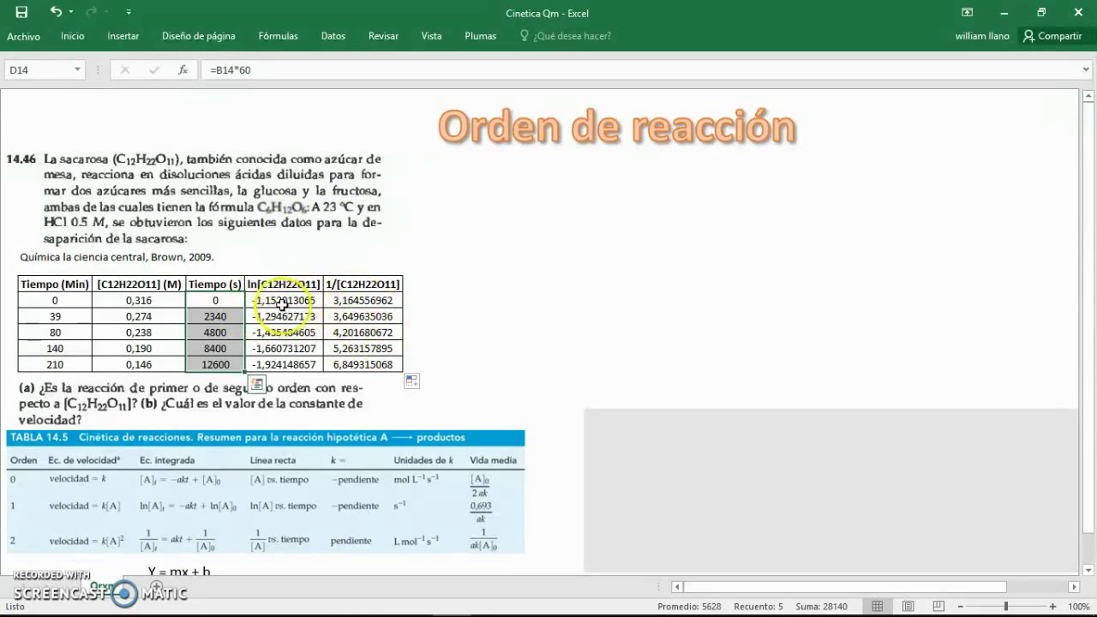
drag(285, 300, 280, 364)
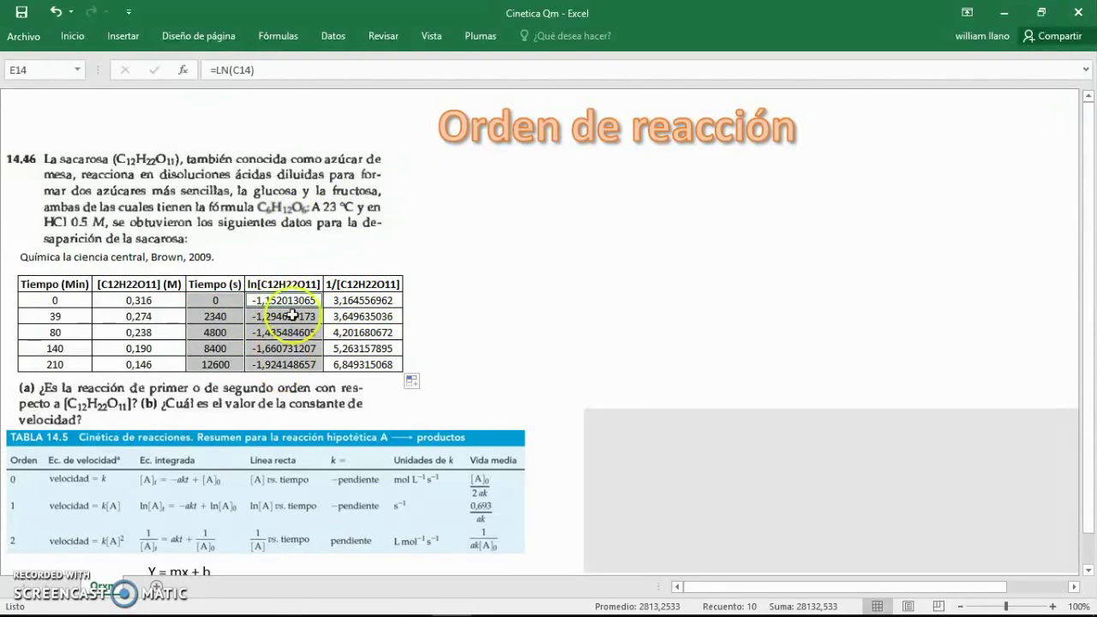
click(126, 37)
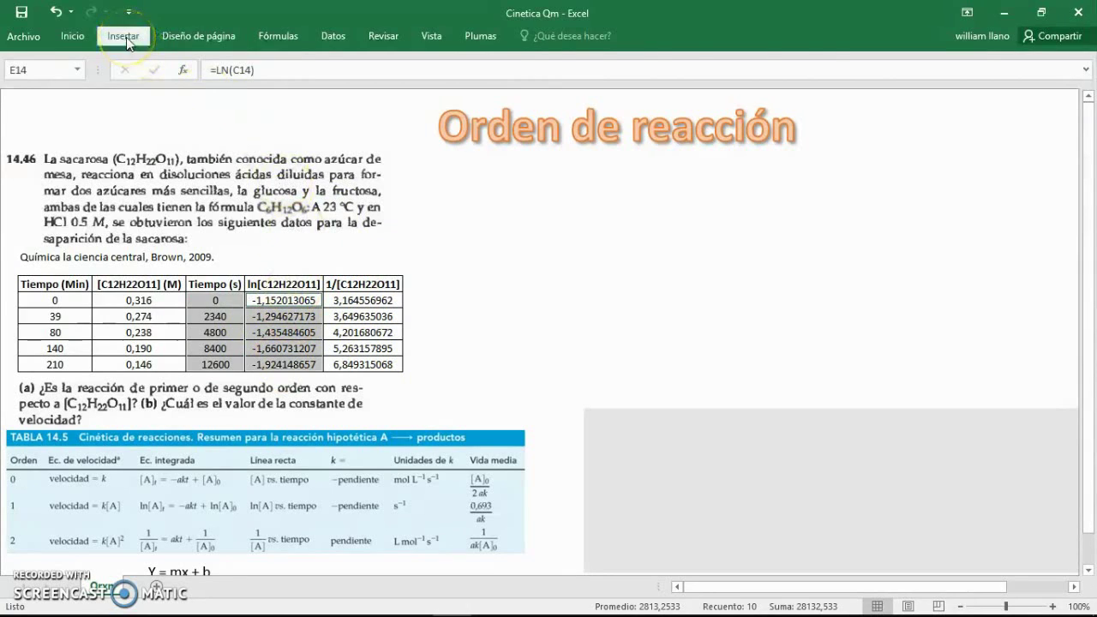
click(544, 101)
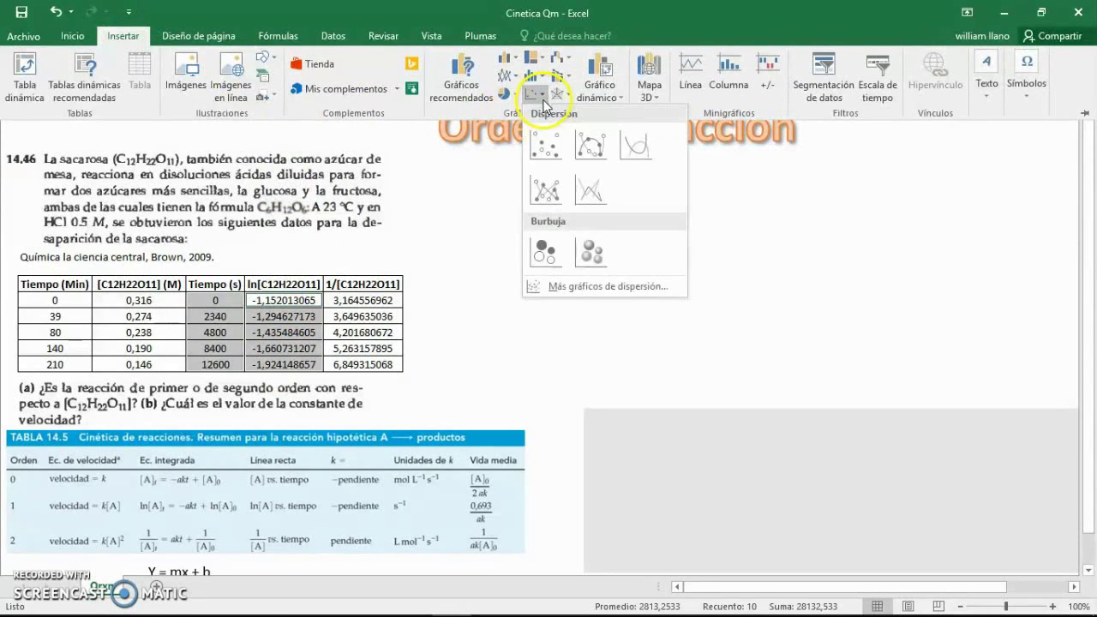
click(546, 138)
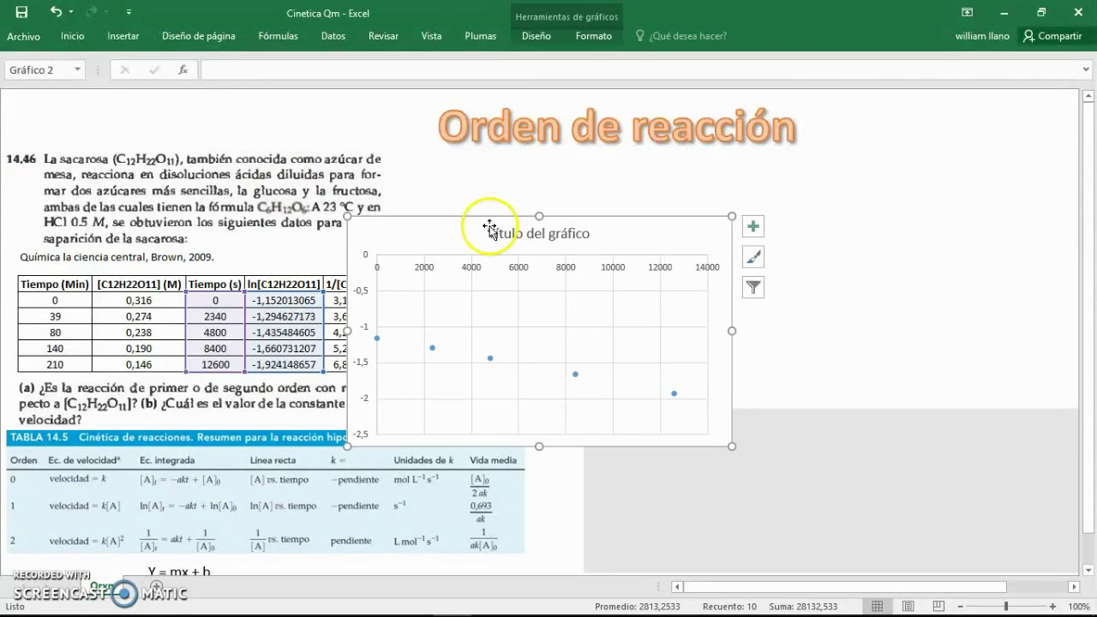
drag(470, 221, 536, 160)
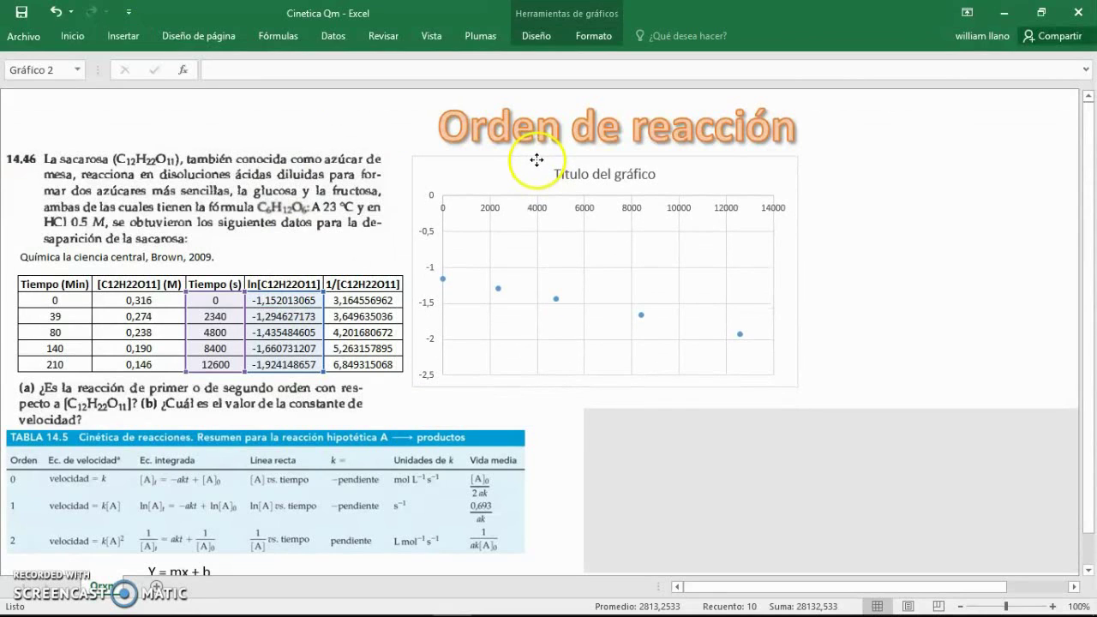
drag(798, 386, 779, 380)
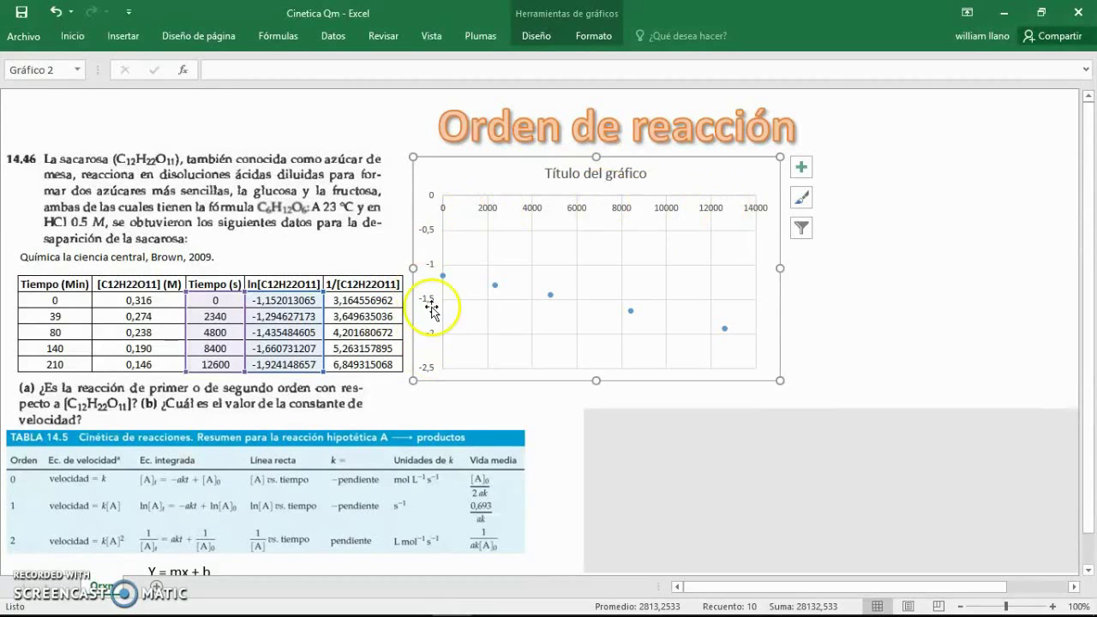
Title the scatter chart m=1, then shrink it and place it just below the Orden de reacción heading.
triple_click(609, 175)
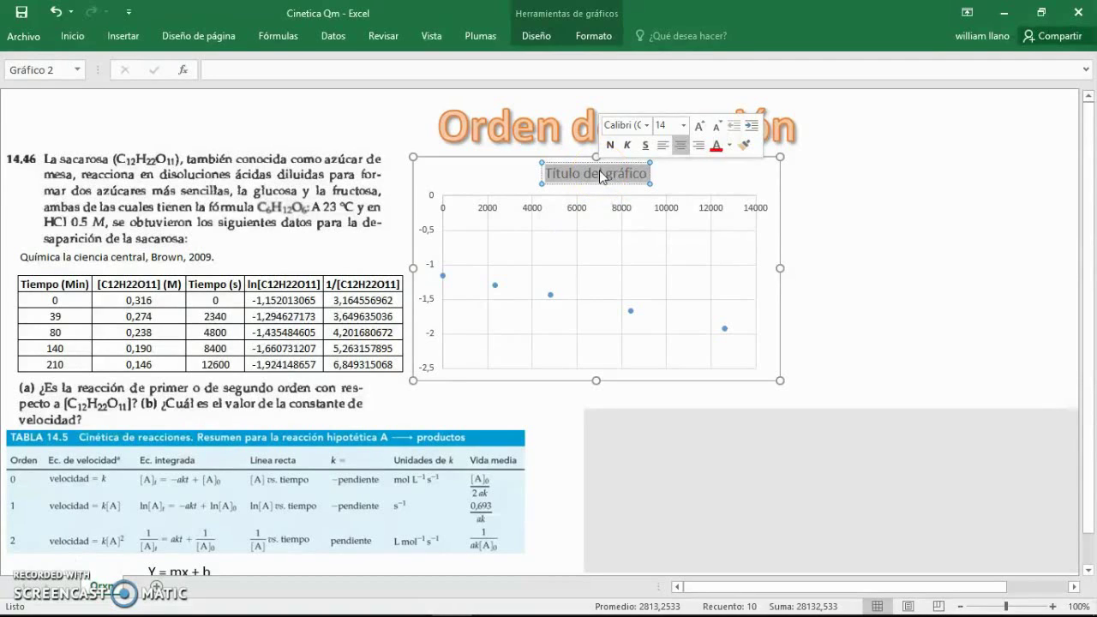
text(m=1)
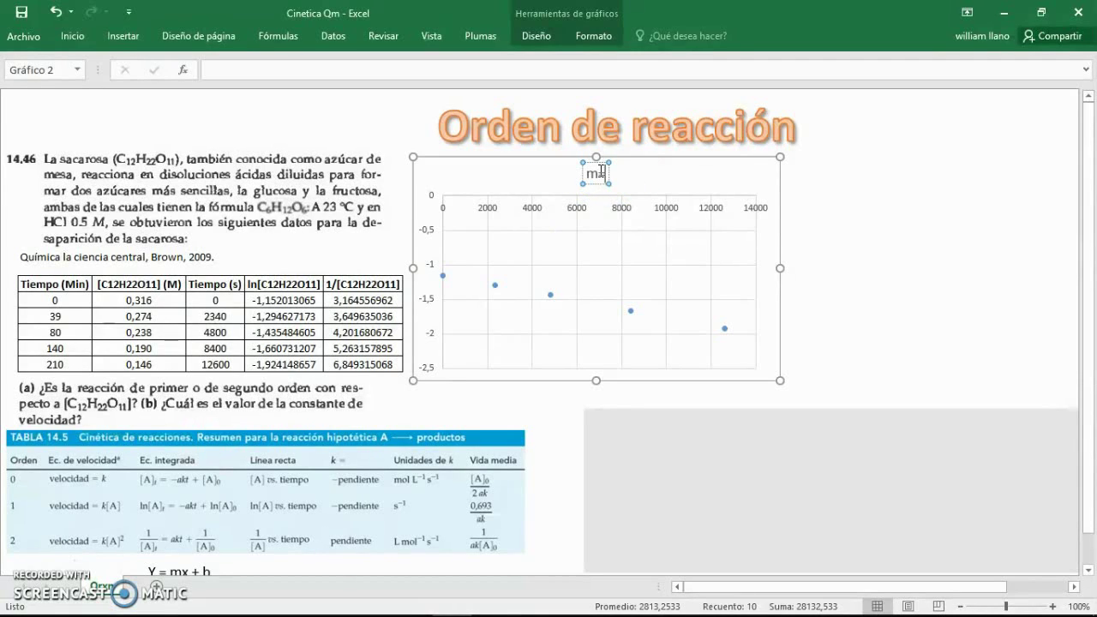
click(657, 157)
drag(779, 379, 710, 339)
drag(515, 164, 519, 190)
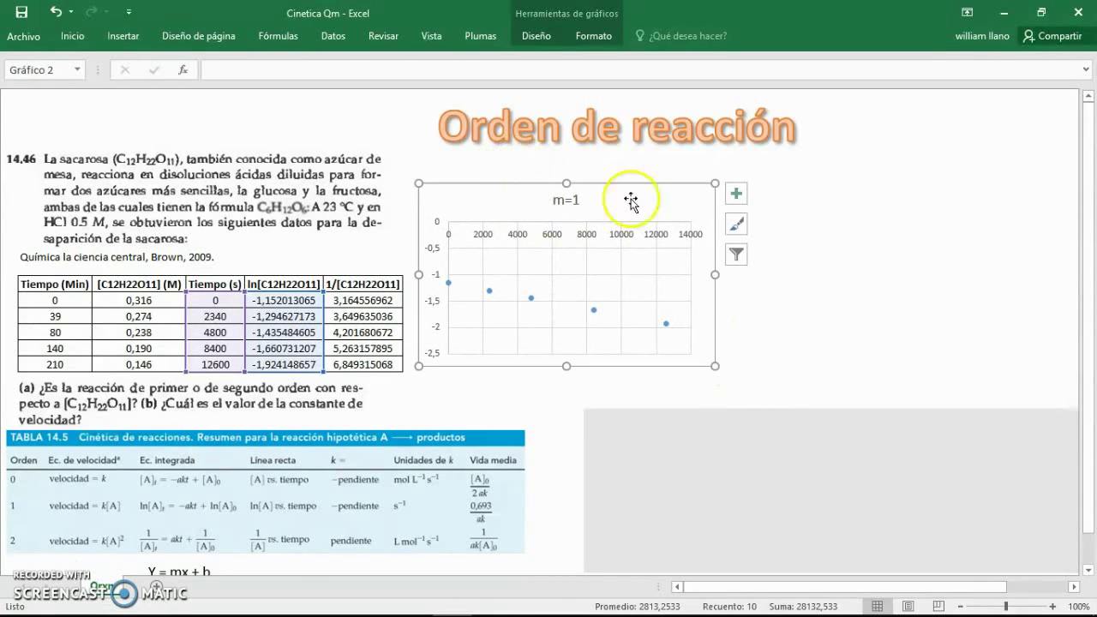
click(793, 238)
click(595, 190)
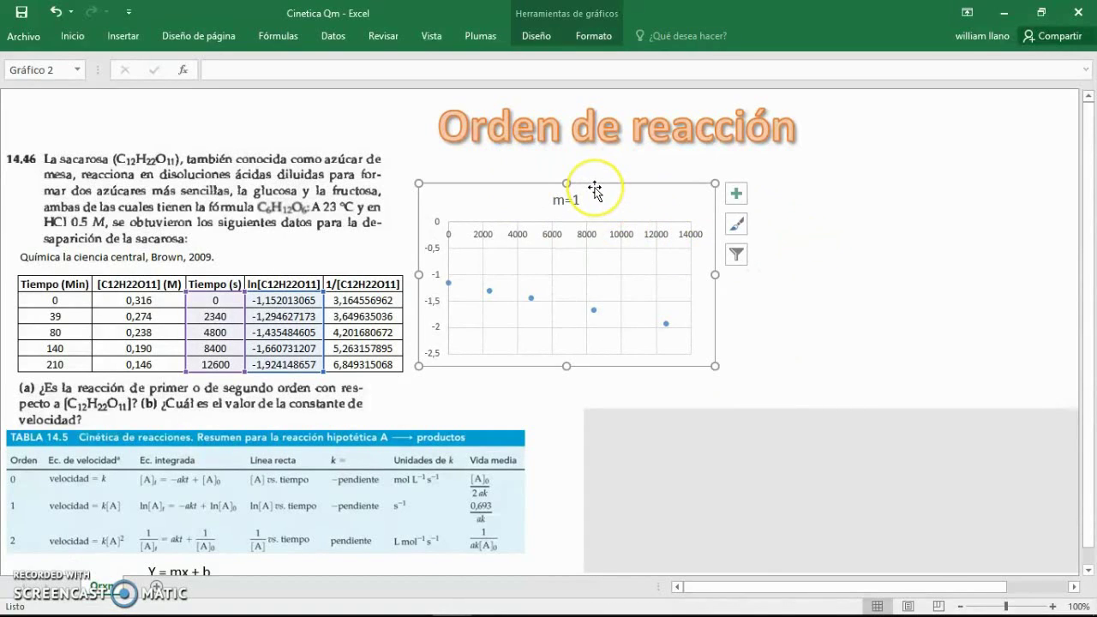
click(590, 184)
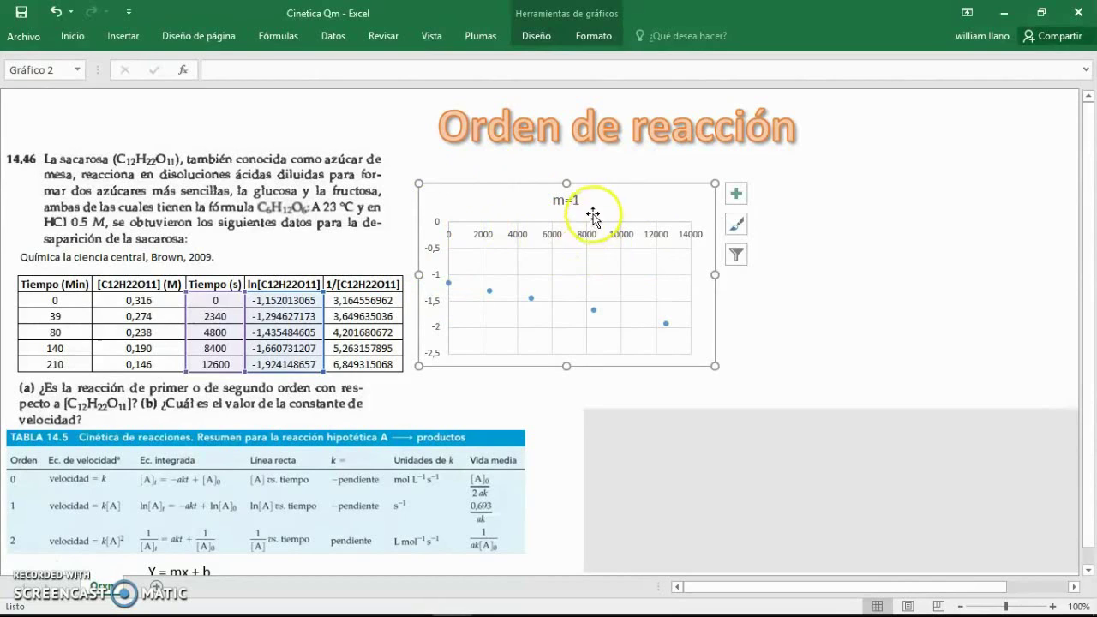
Add a linear trendline to the chart's data series, displaying its equation and R-squared value.
click(449, 284)
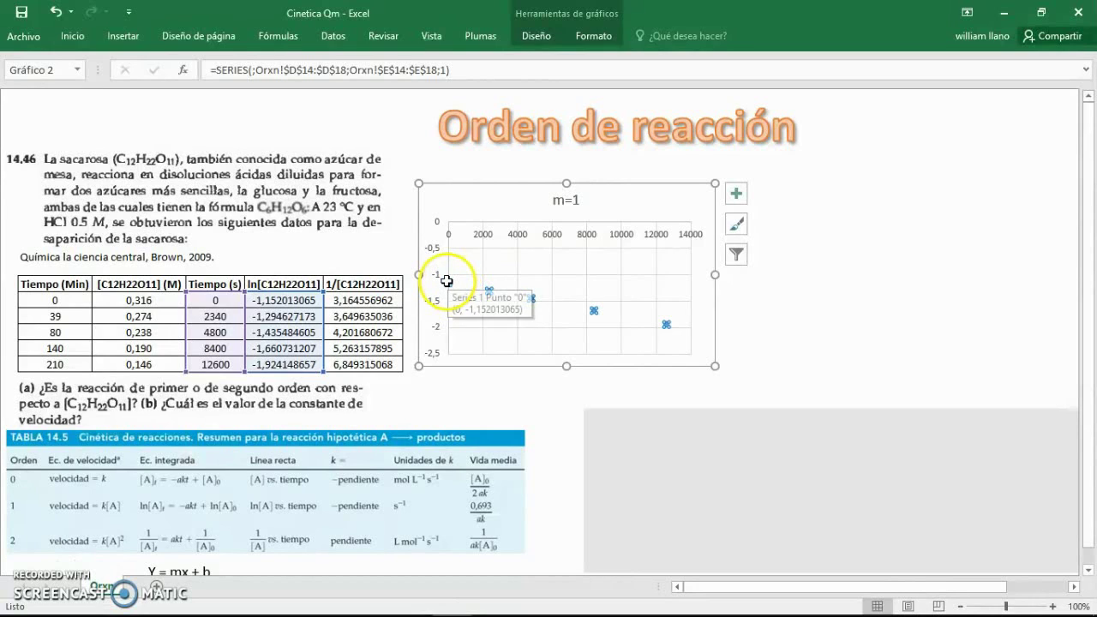
right_click(448, 283)
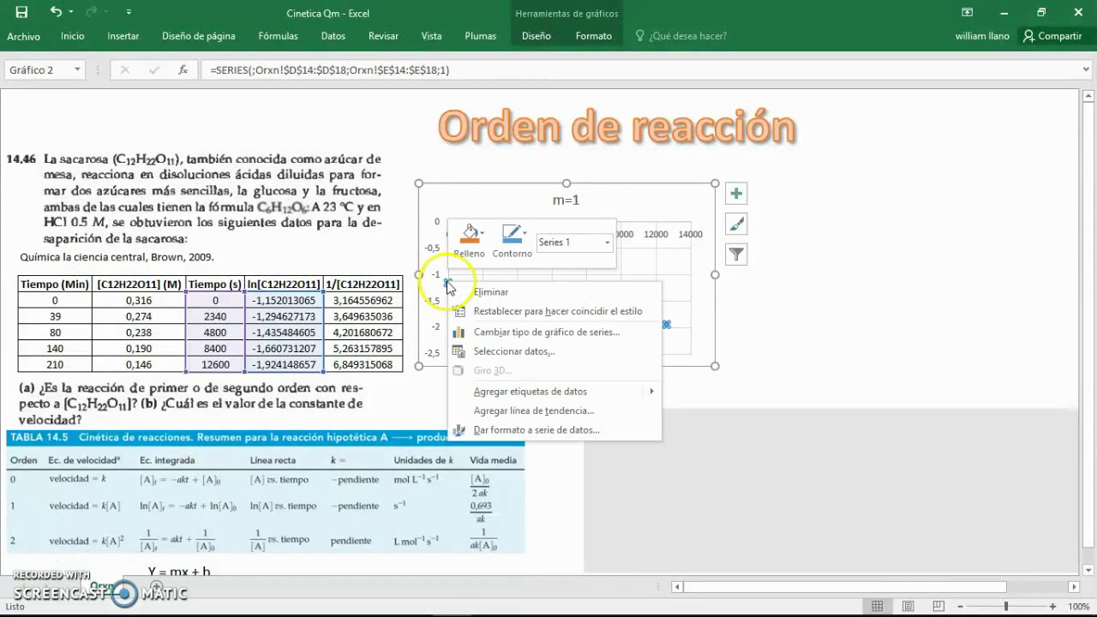
click(500, 412)
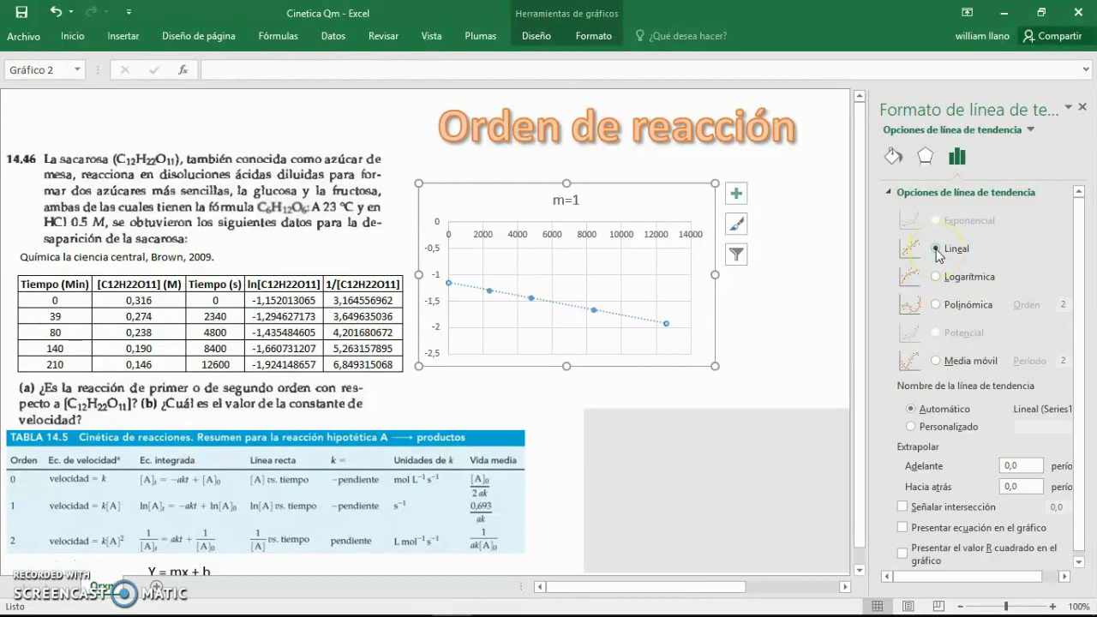
drag(1078, 246, 1077, 282)
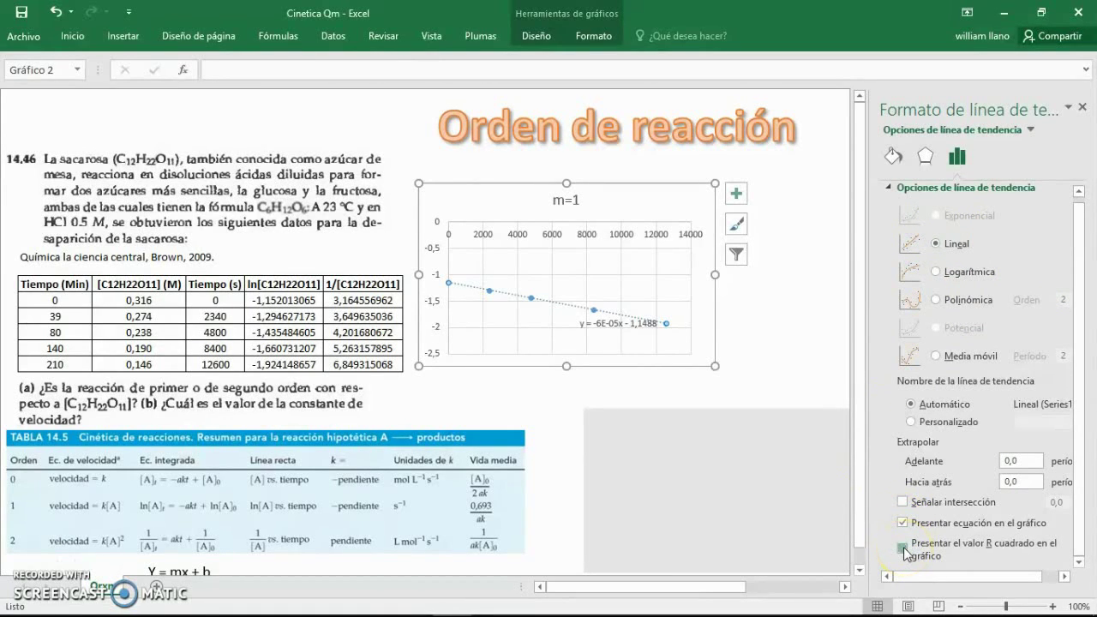
click(1083, 108)
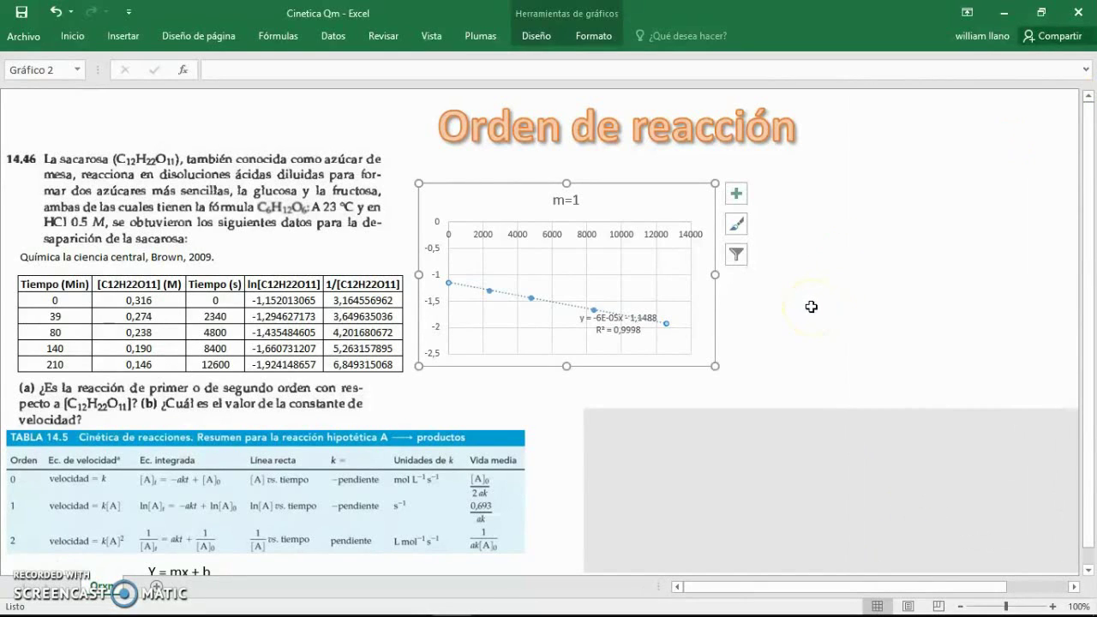
Move the trendline equation label up beside the chart title and enlarge its text to 10,5 points.
click(636, 314)
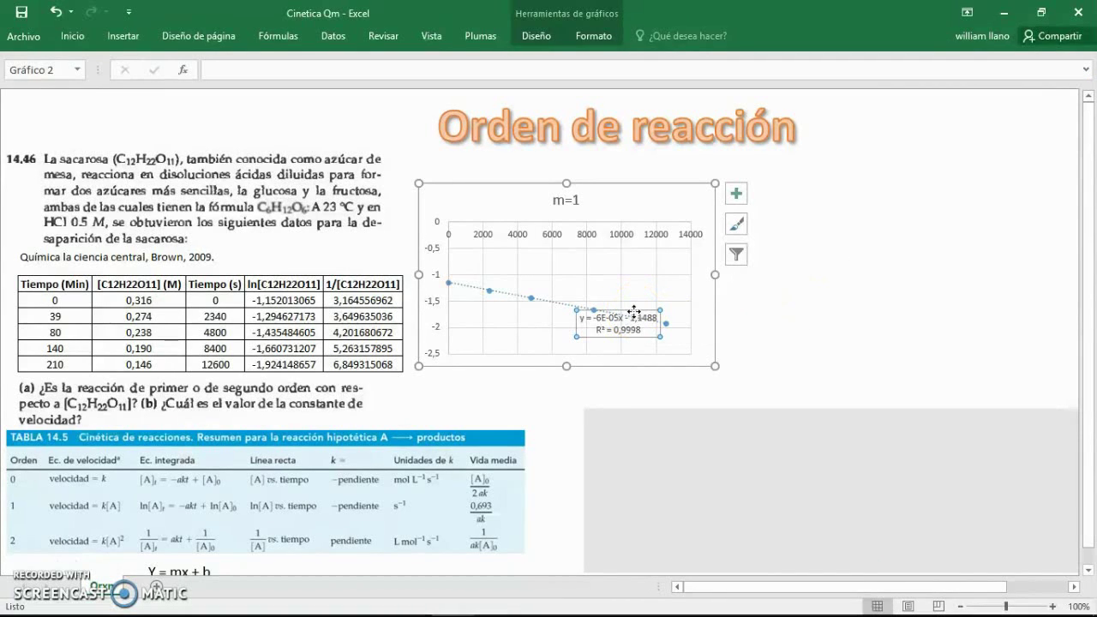
drag(634, 312, 657, 195)
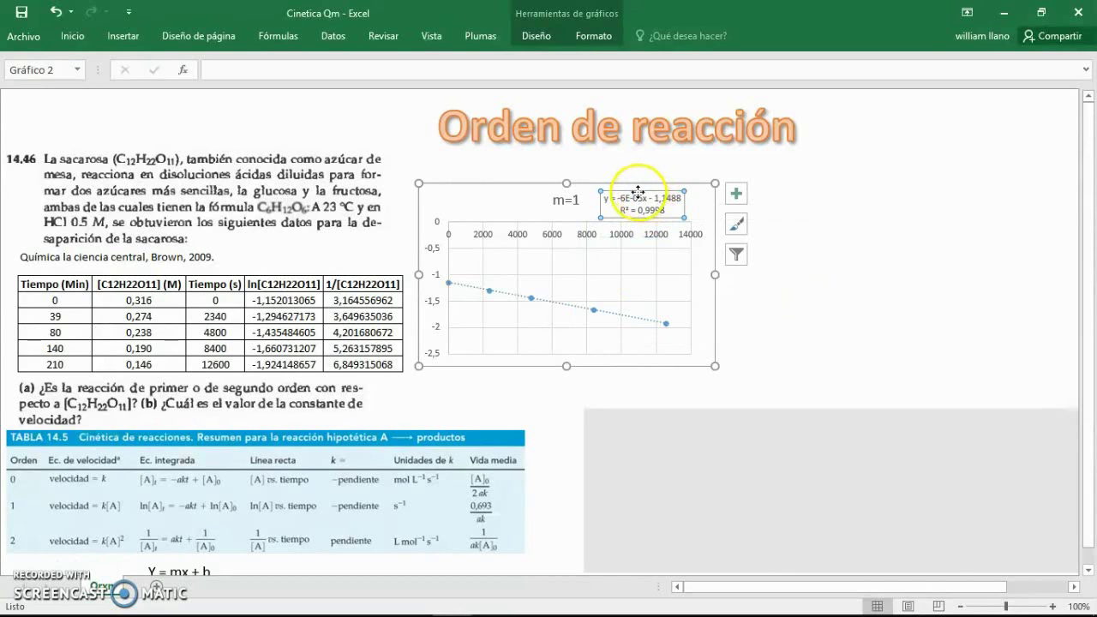
click(122, 36)
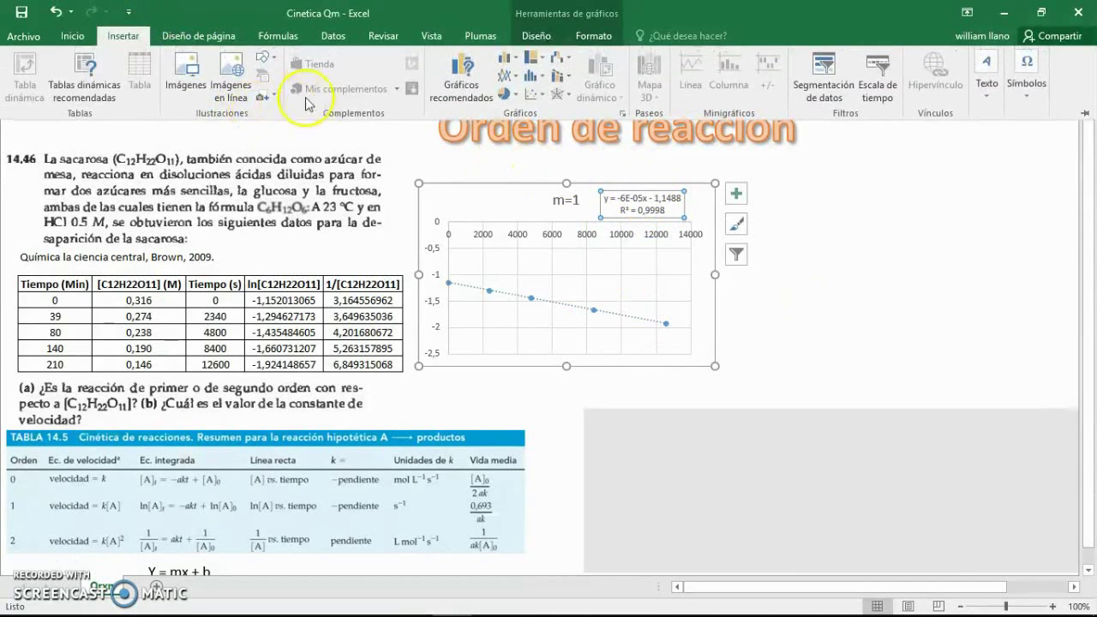
click(72, 36)
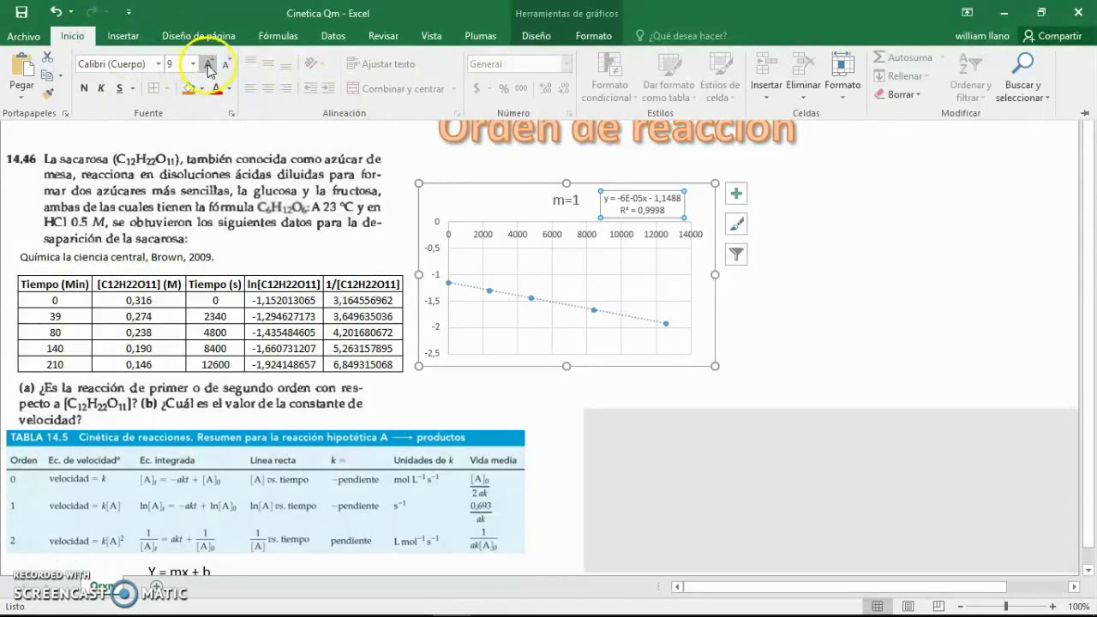
click(208, 65)
click(208, 65)
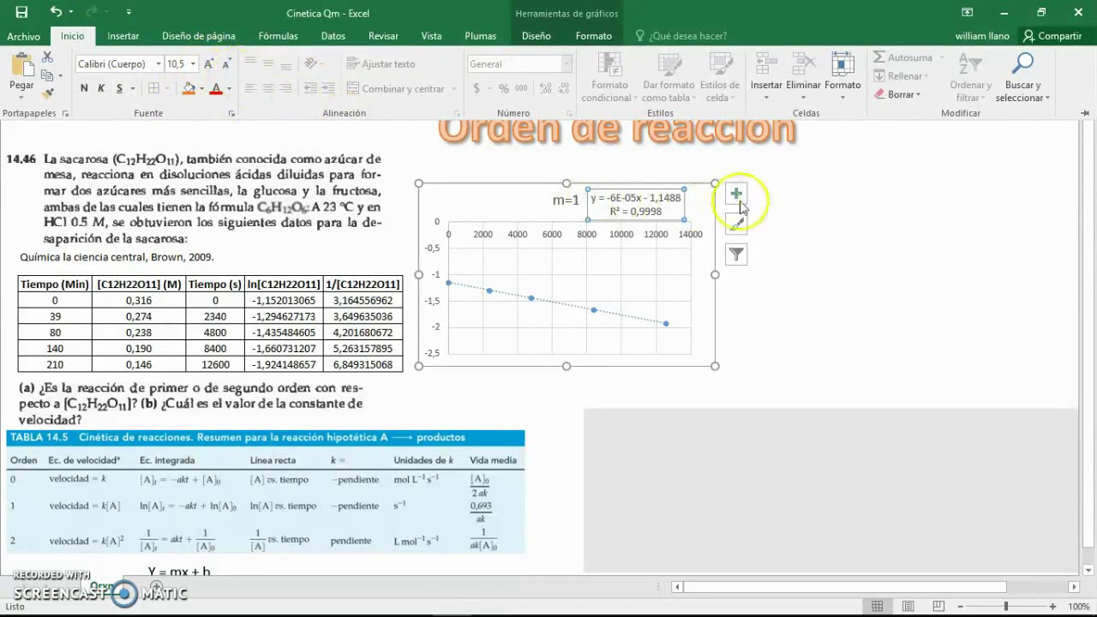
Shift the trendline equation label slightly farther from the m=1 title to leave a gap between them.
click(632, 190)
click(632, 163)
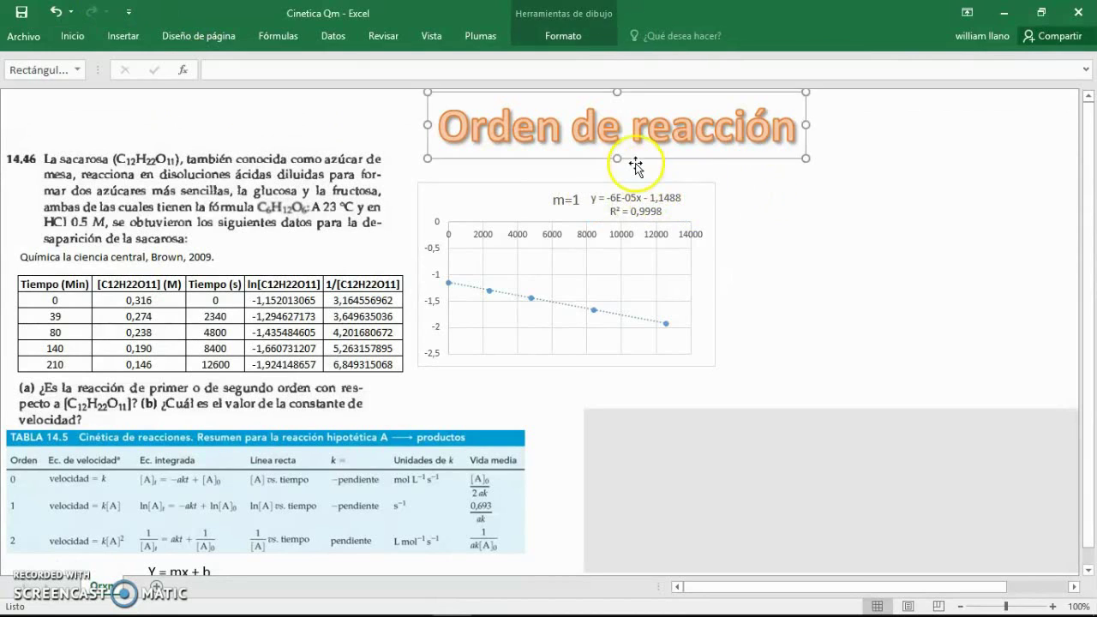
click(768, 173)
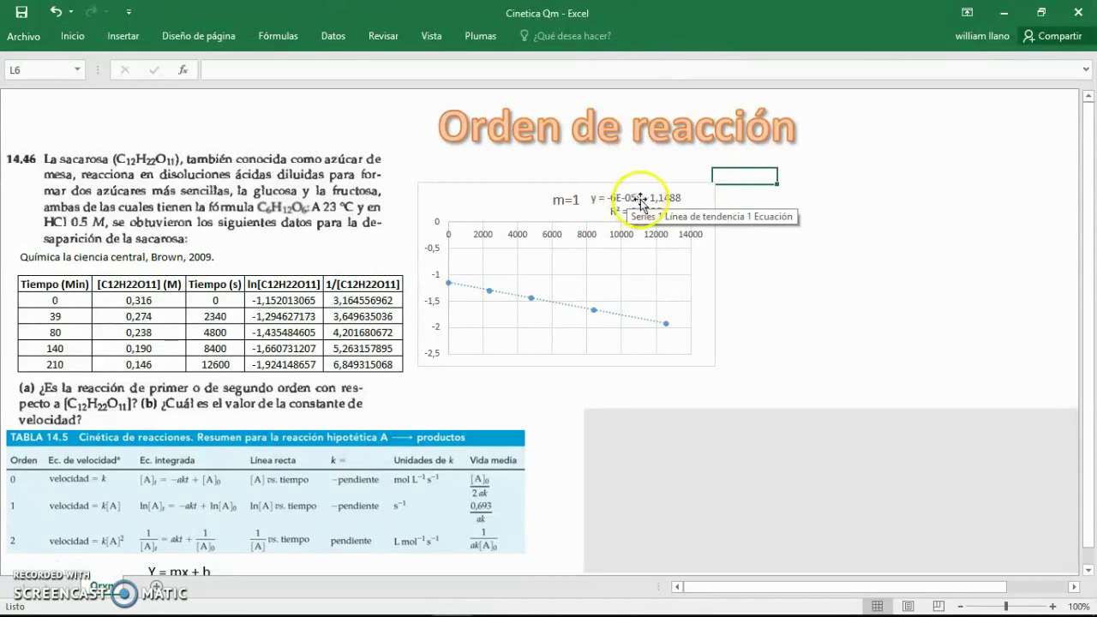
click(628, 195)
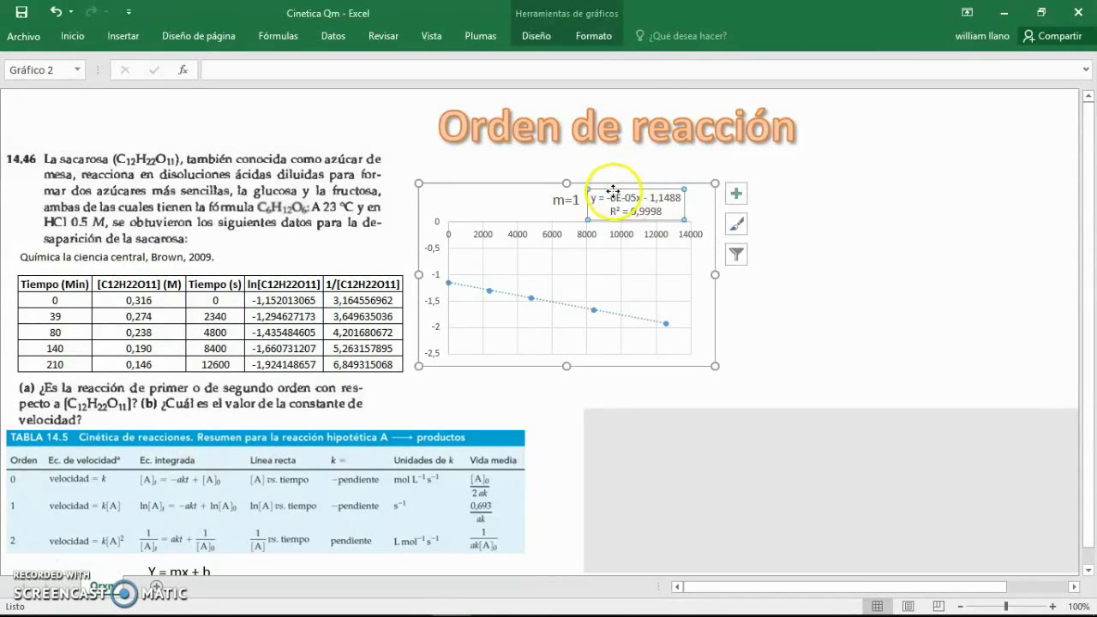
drag(620, 190, 633, 191)
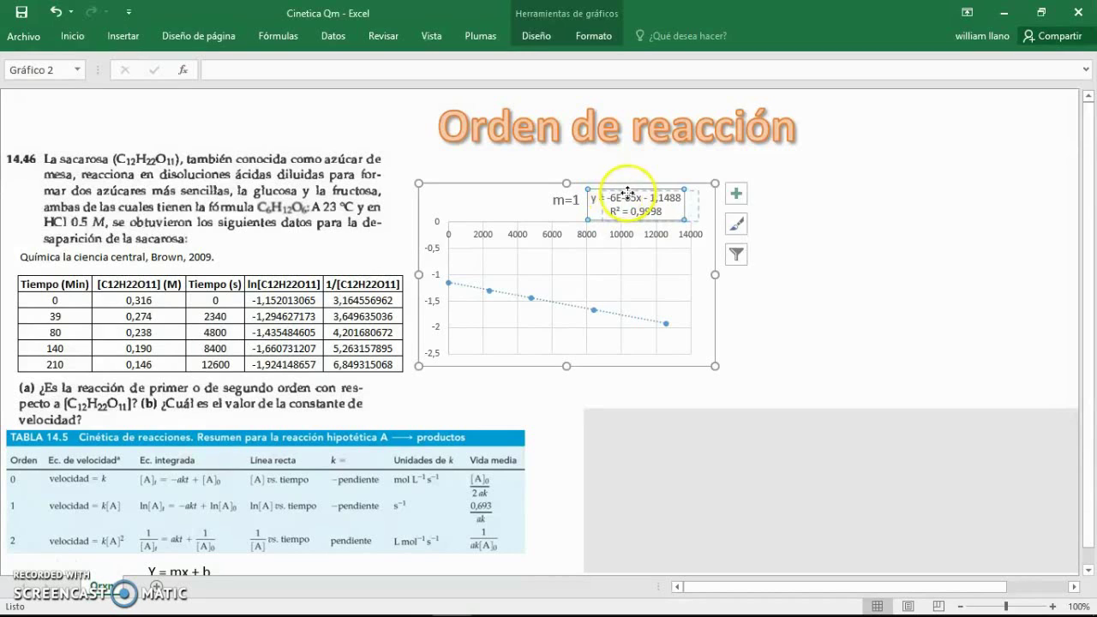
click(778, 193)
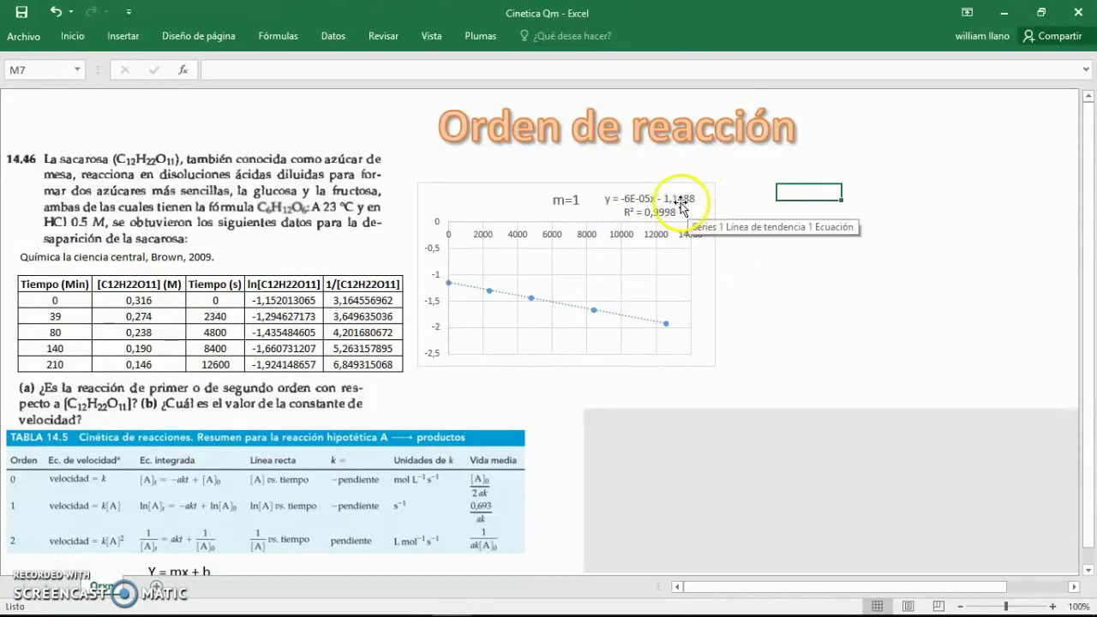
Apply the quick layout with axis titles and a legend to the m=1 scatter chart.
click(464, 192)
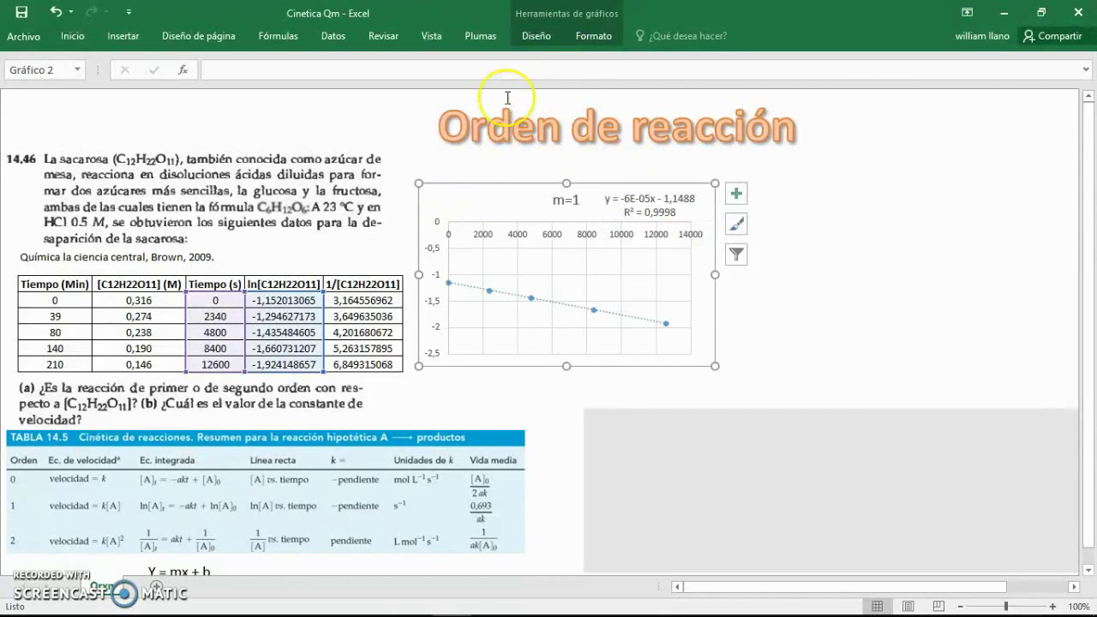
click(537, 36)
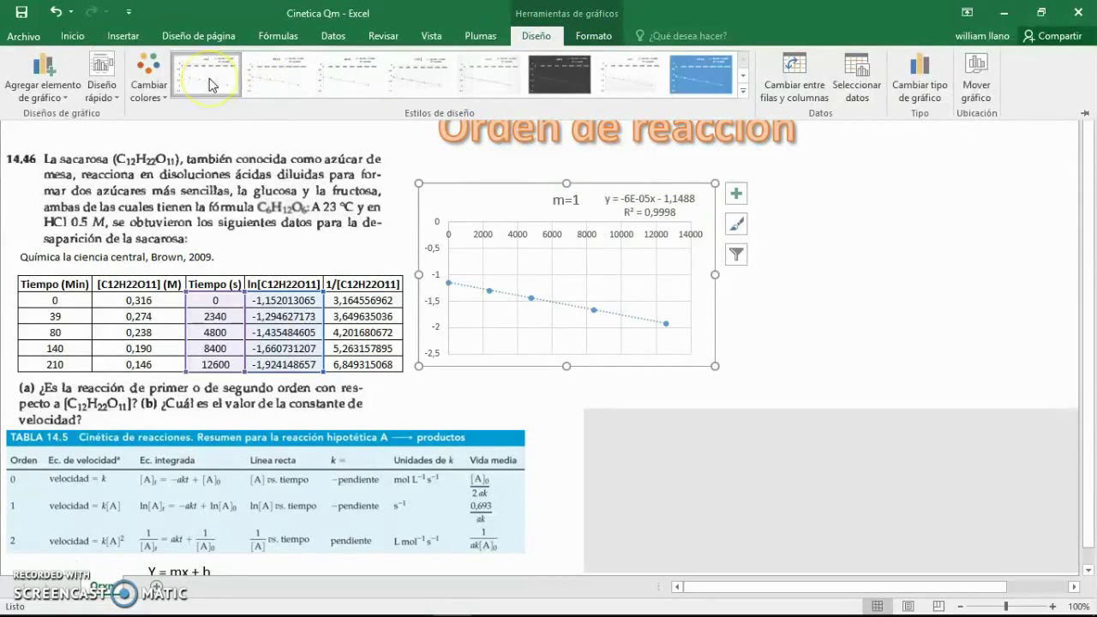
click(116, 101)
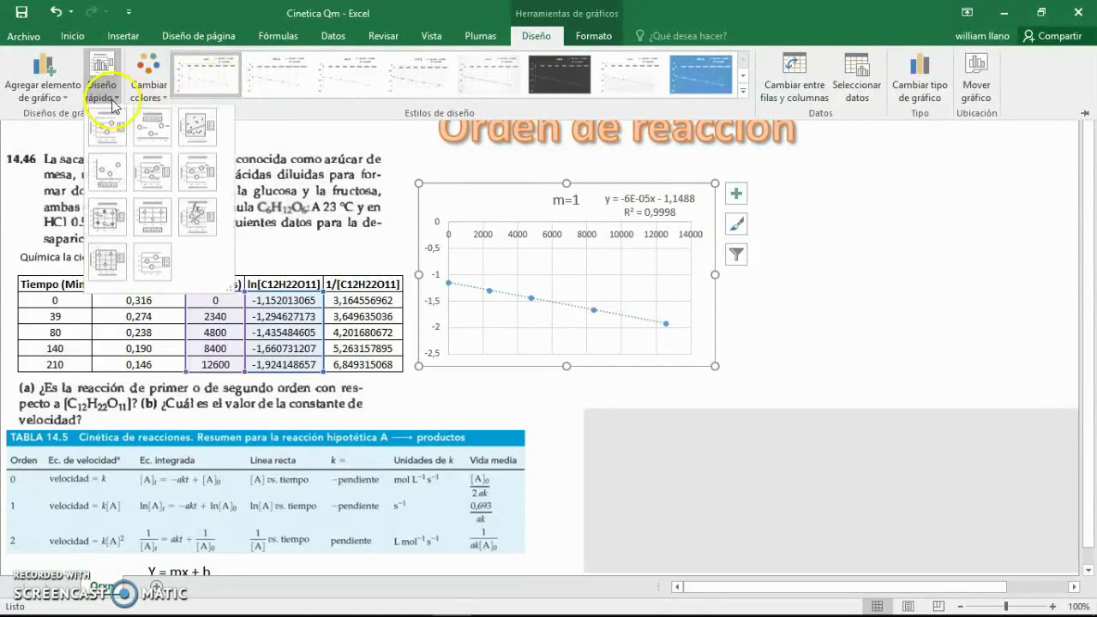
click(114, 141)
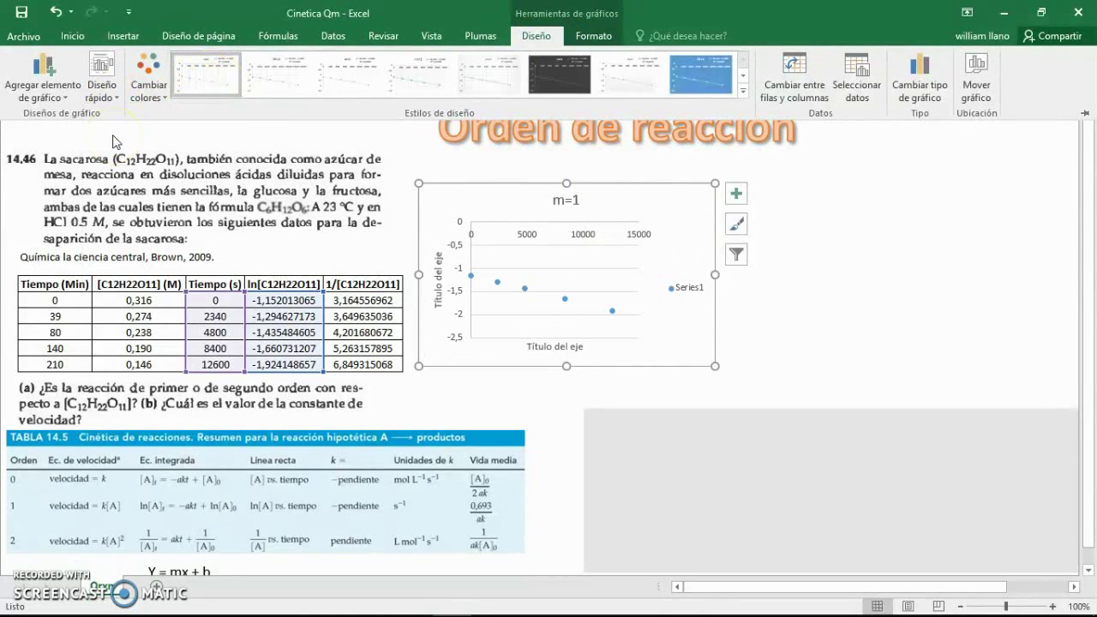
click(691, 252)
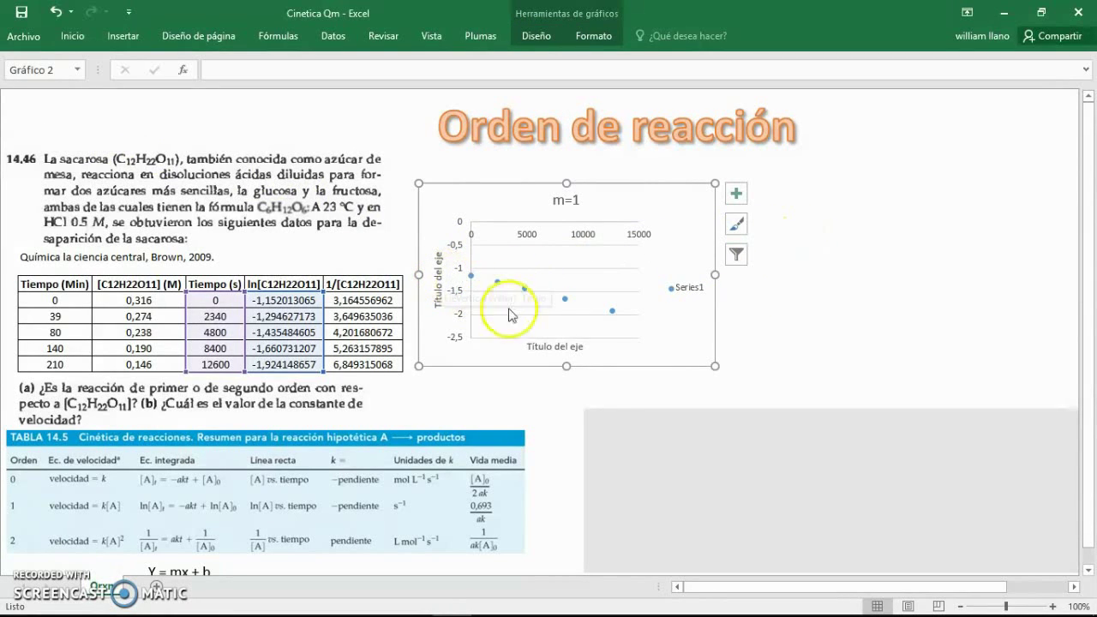
Replace the placeholder title of the m=1 chart's horizontal axis with t(s).
click(553, 346)
click(555, 347)
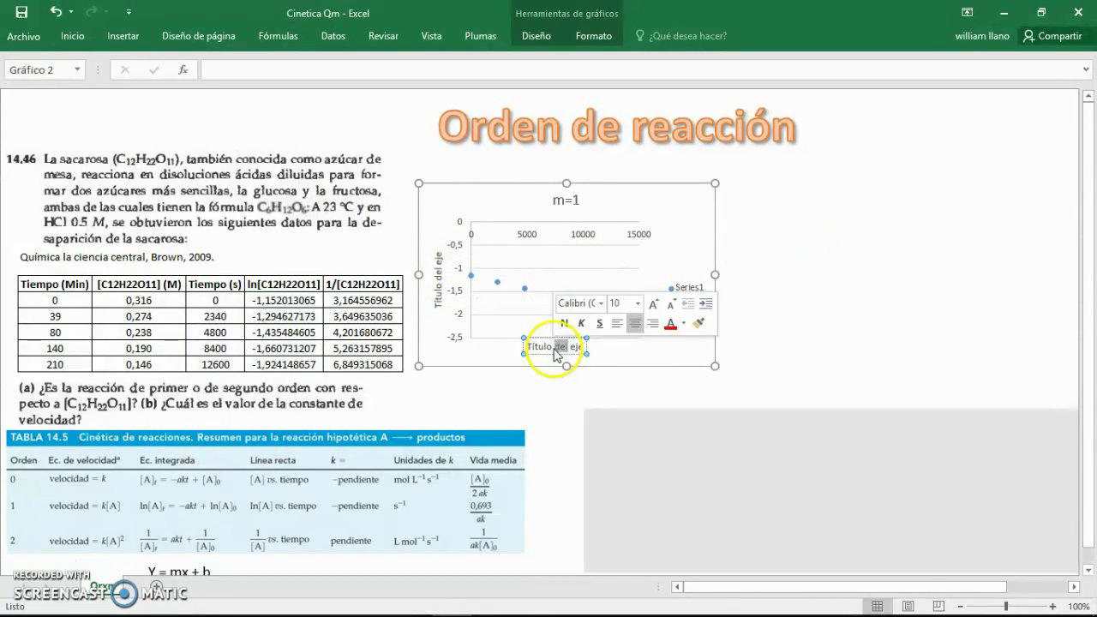
key(BackSpace)
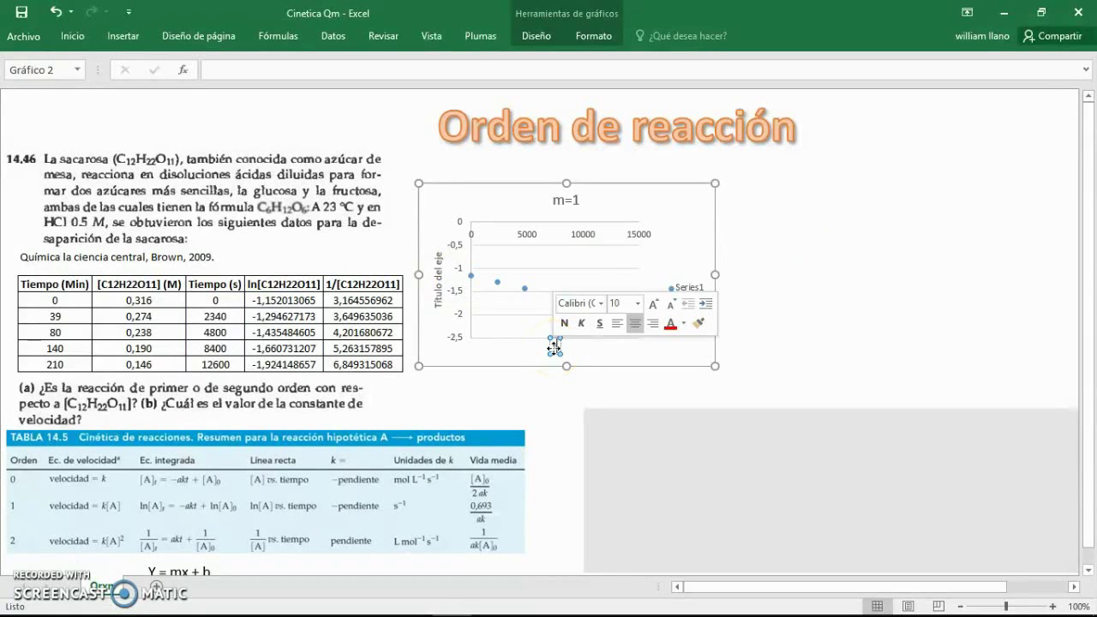
text(T)
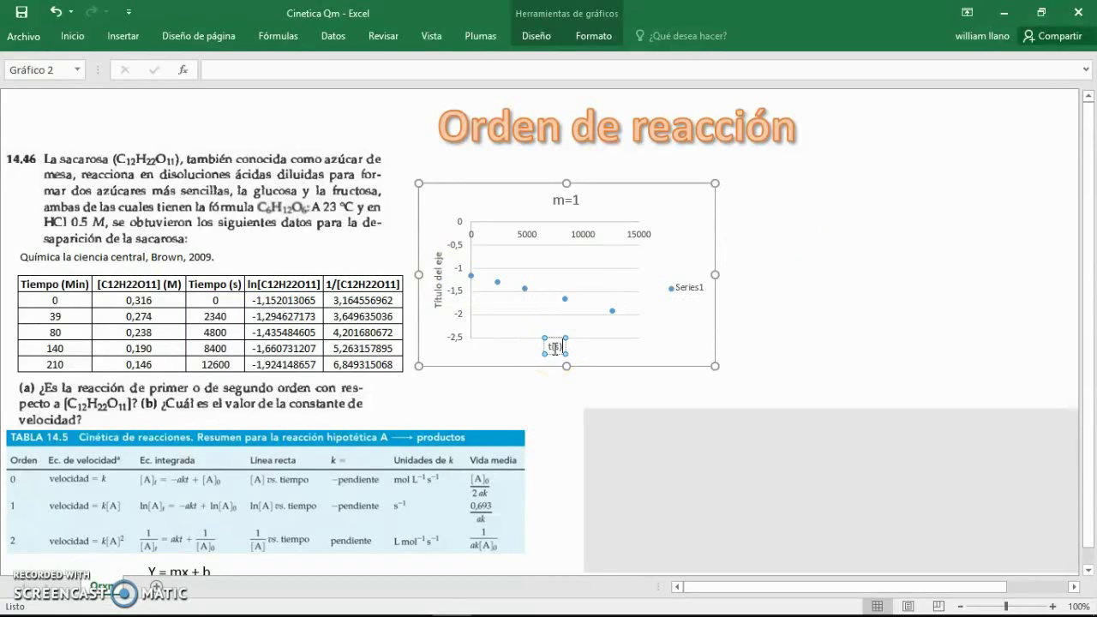
Replace the placeholder title of the m=1 chart's vertical axis with ln[].
click(437, 291)
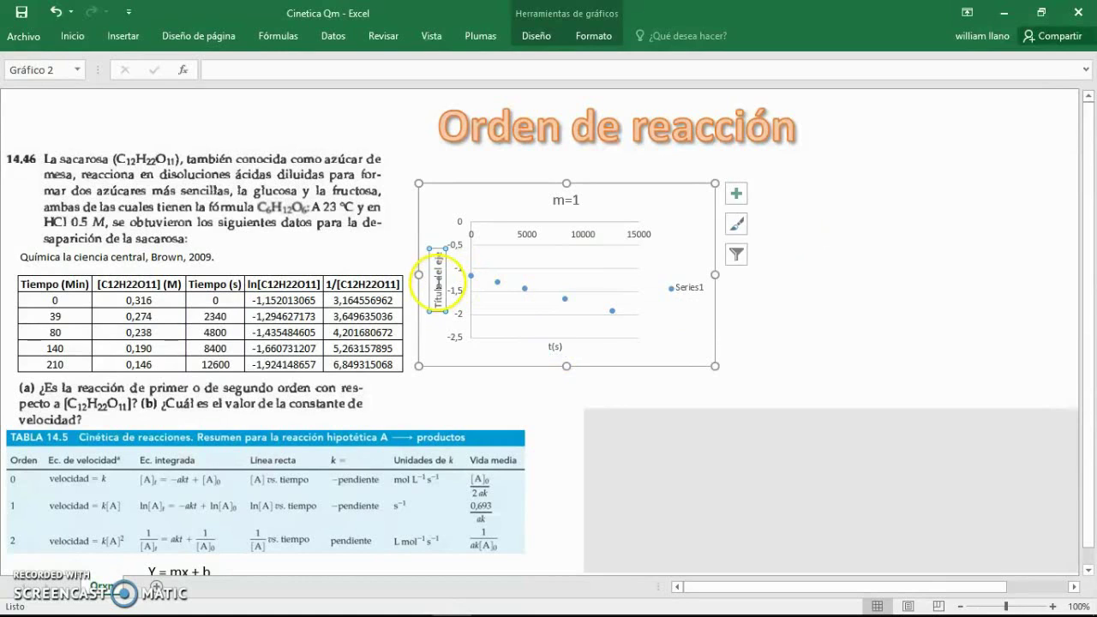
double_click(437, 275)
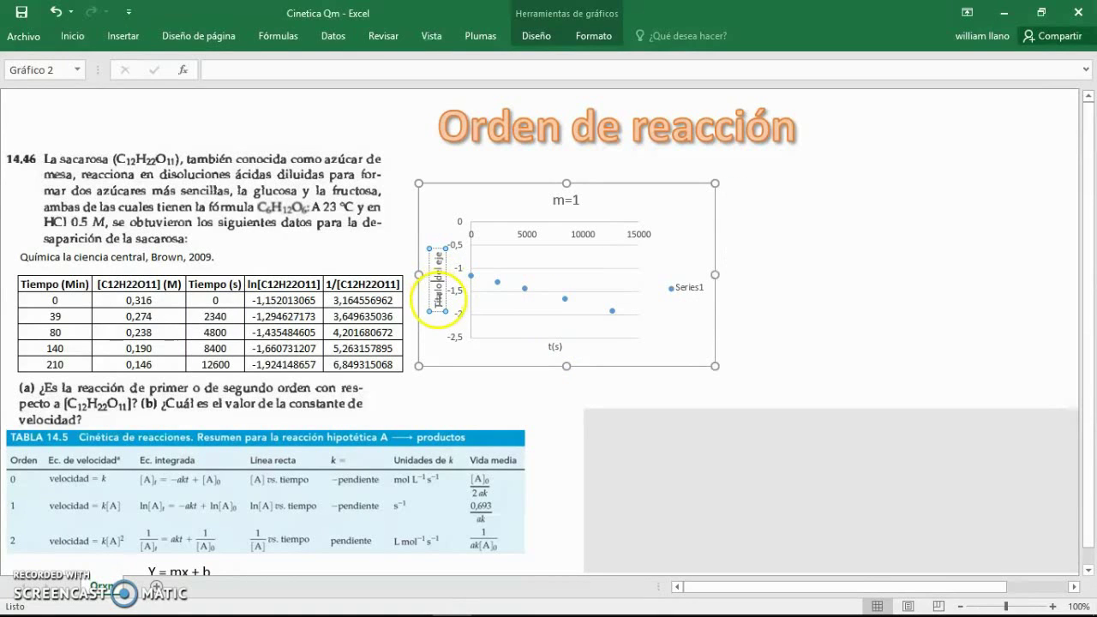
drag(438, 306, 431, 255)
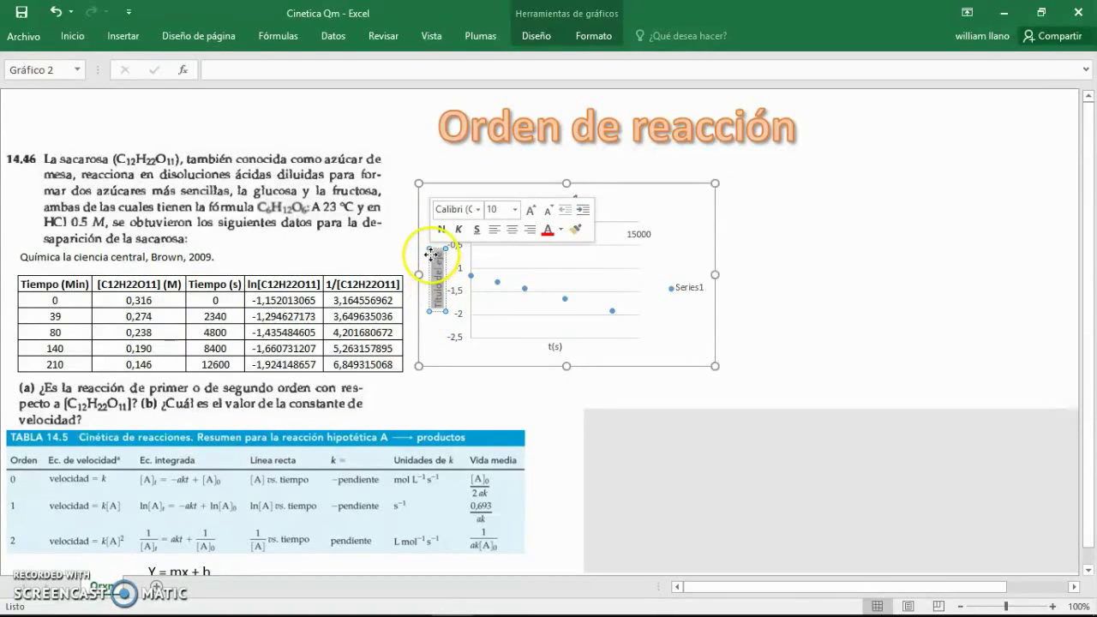
key(Delete)
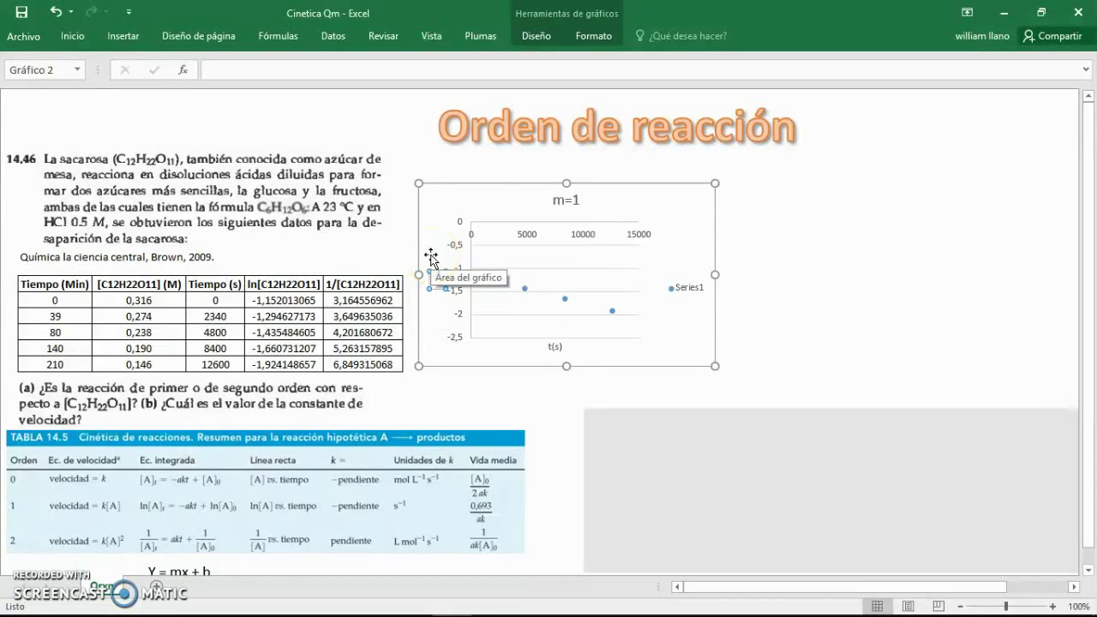
click(806, 240)
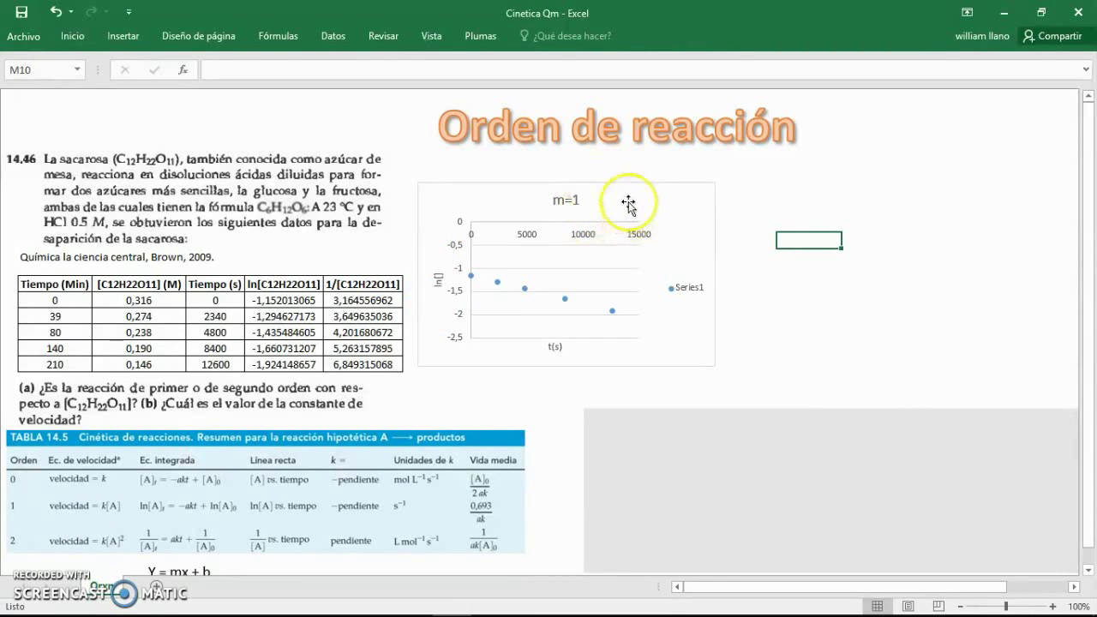
Add a linear trendline to the m=1 chart's data points again, displaying its equation and R-squared value.
click(499, 286)
right_click(497, 285)
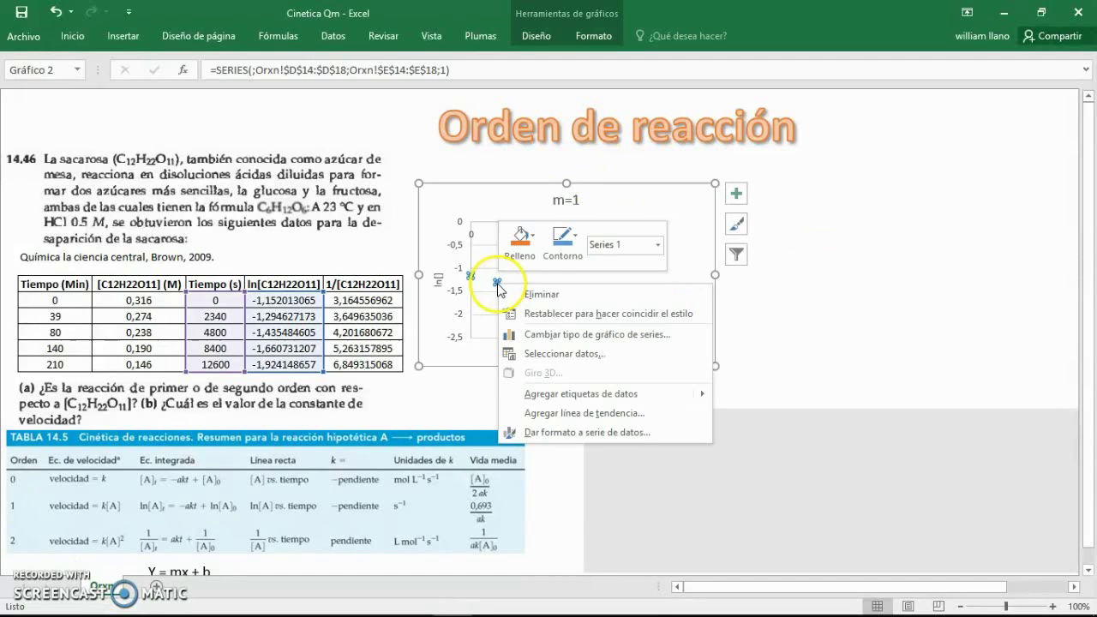
click(568, 413)
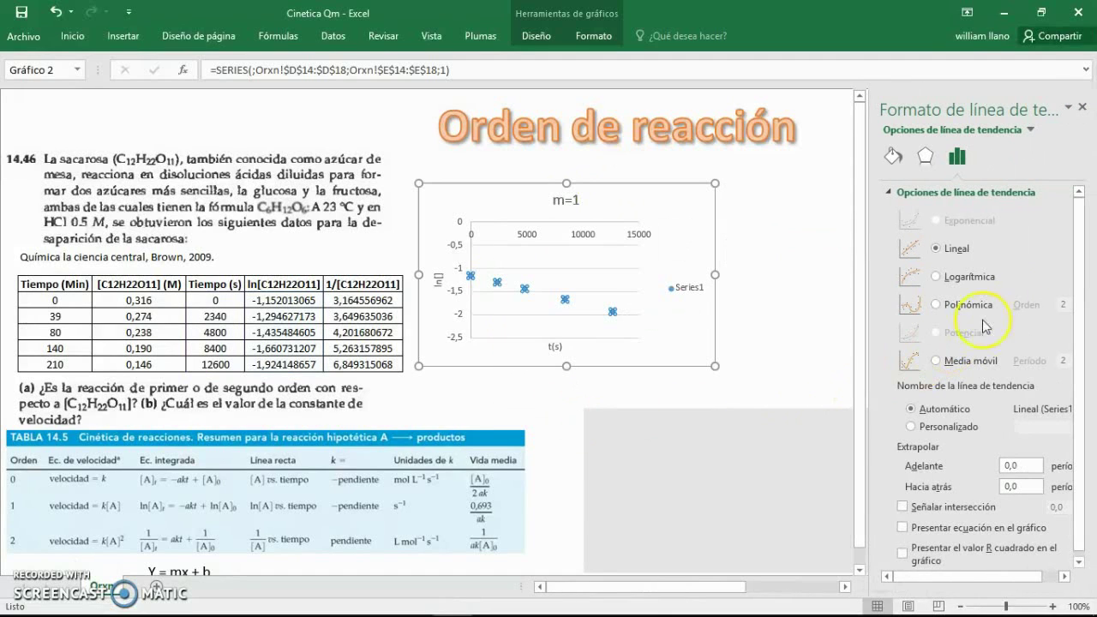
drag(1079, 286, 1080, 371)
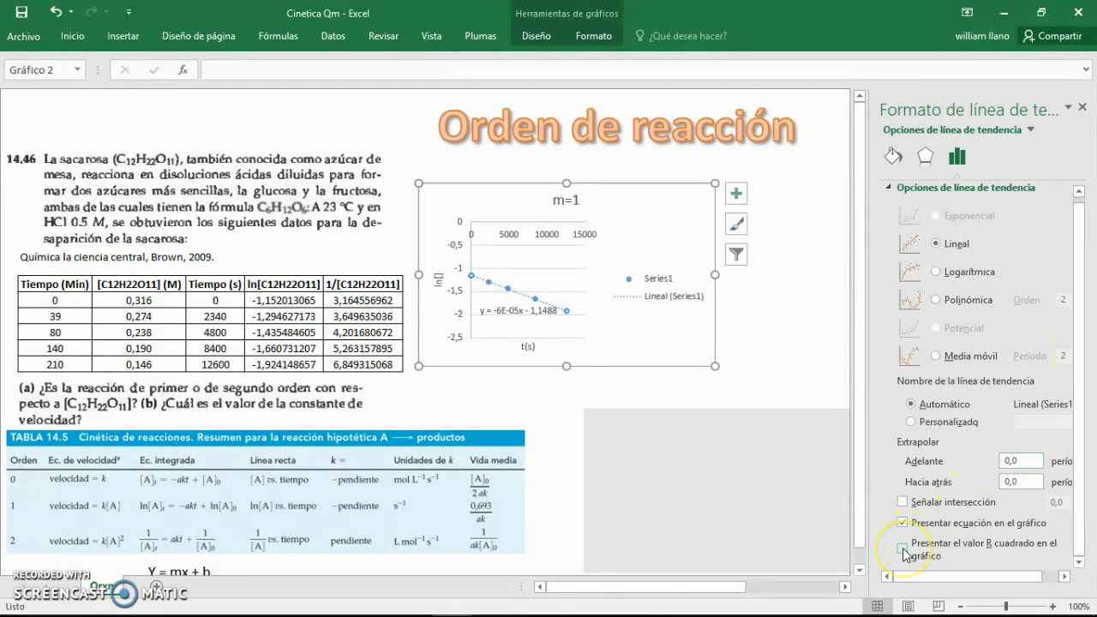
click(1082, 109)
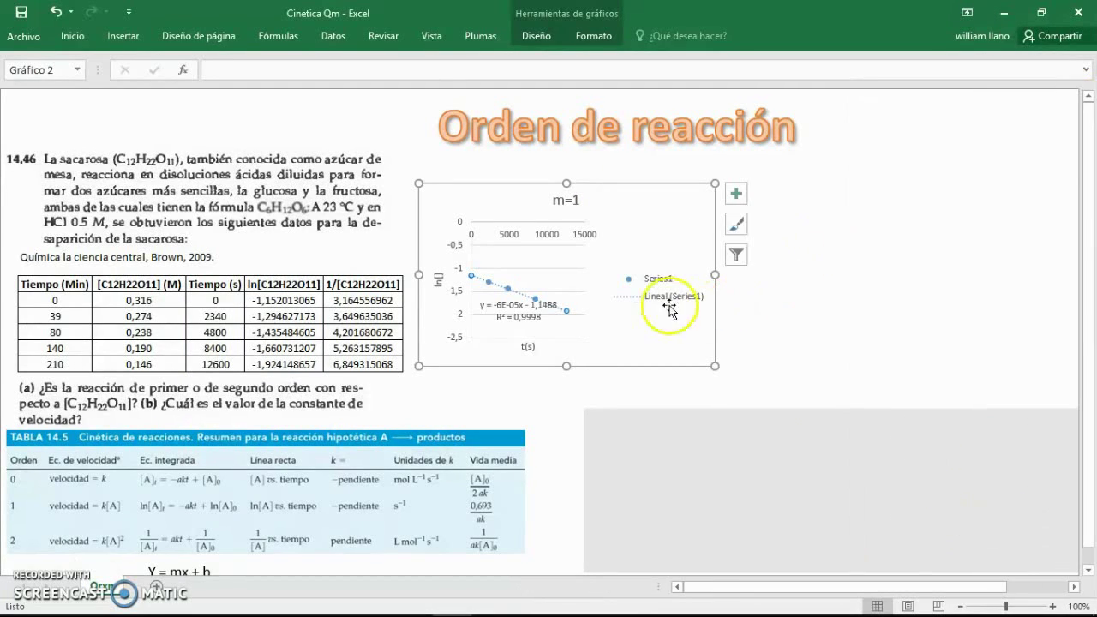
Delete the chart legend and place the trendline equation label beside the m=1 title, above the plot area.
click(535, 310)
drag(536, 310, 663, 218)
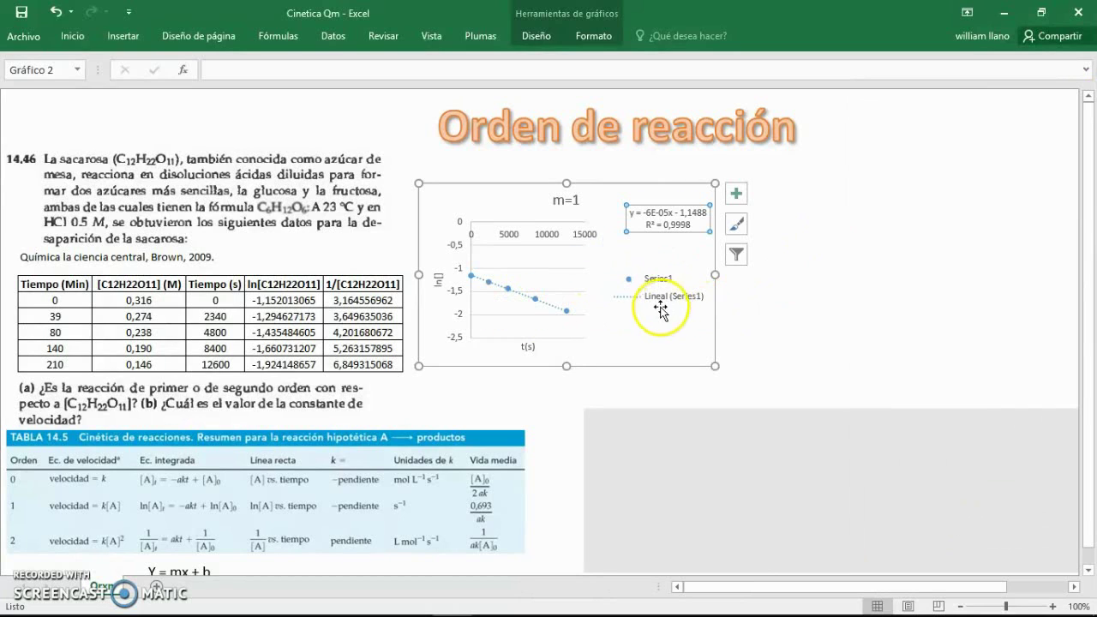
key(Delete)
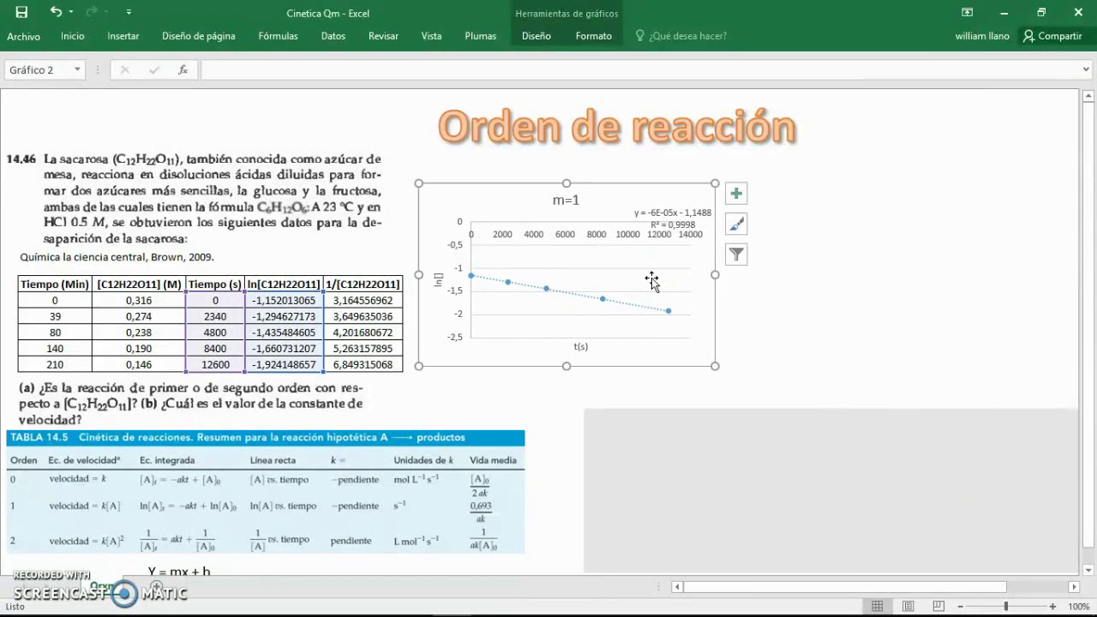
click(672, 220)
drag(665, 210, 651, 197)
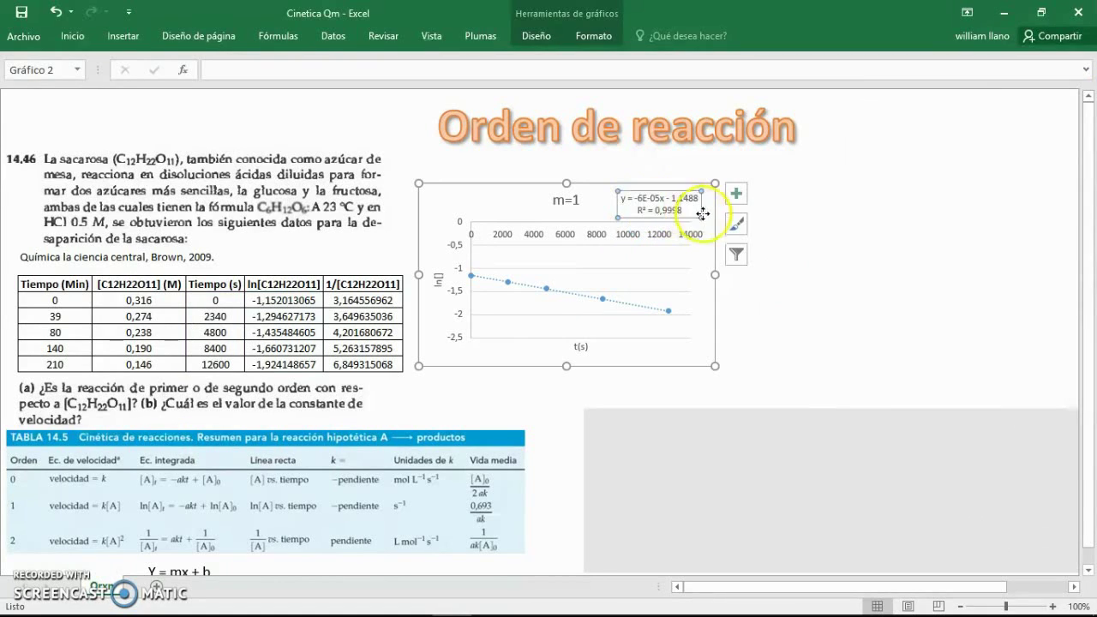
Enlarge the trendline equation label's text by one size increment.
click(101, 37)
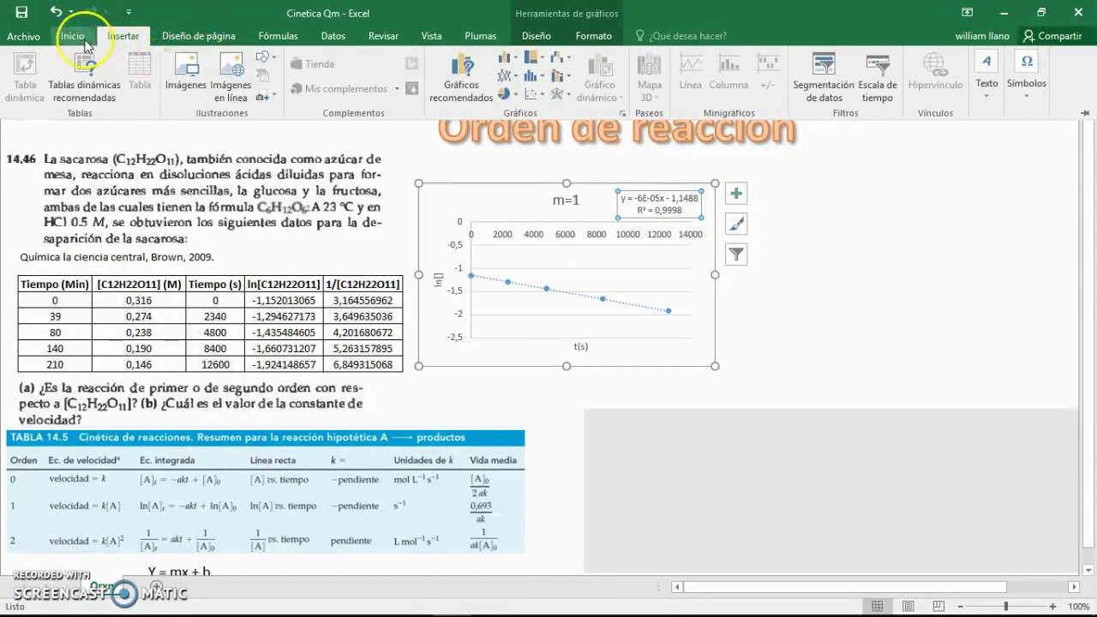
click(74, 37)
click(210, 66)
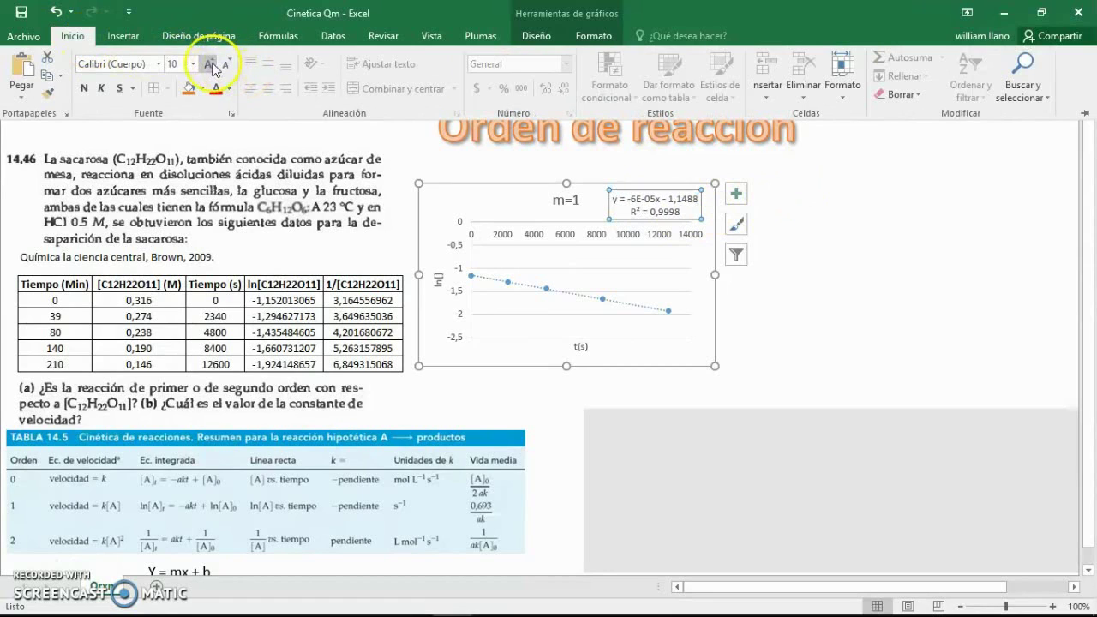
click(823, 210)
click(806, 248)
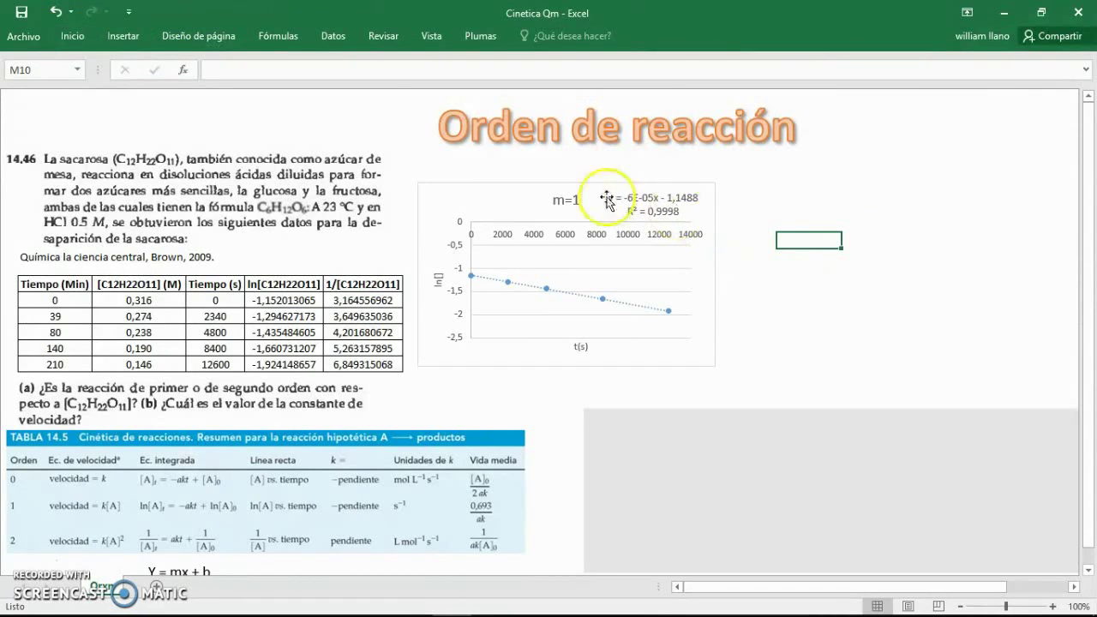
Duplicate the m=1 chart and place the copy beside the original, level with it.
click(519, 187)
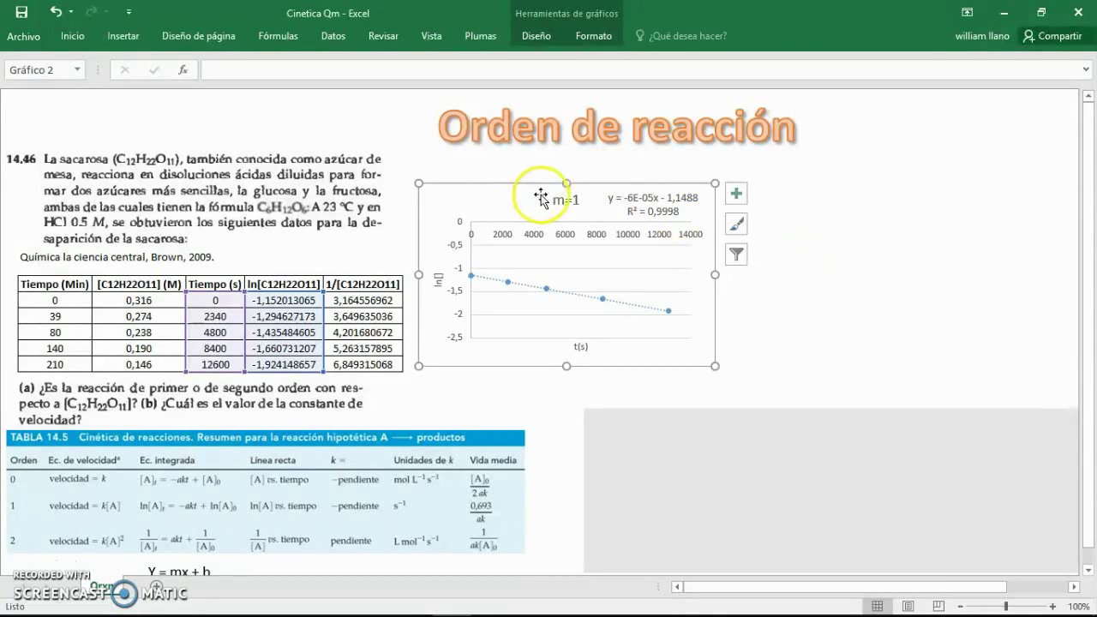
click(803, 195)
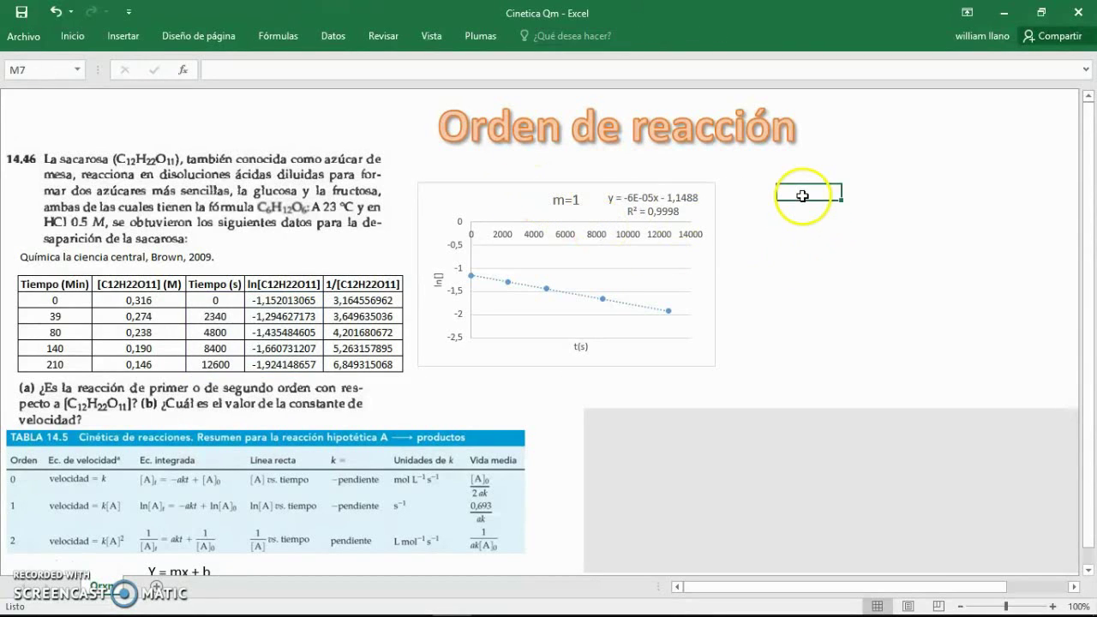
key(ctrl+v)
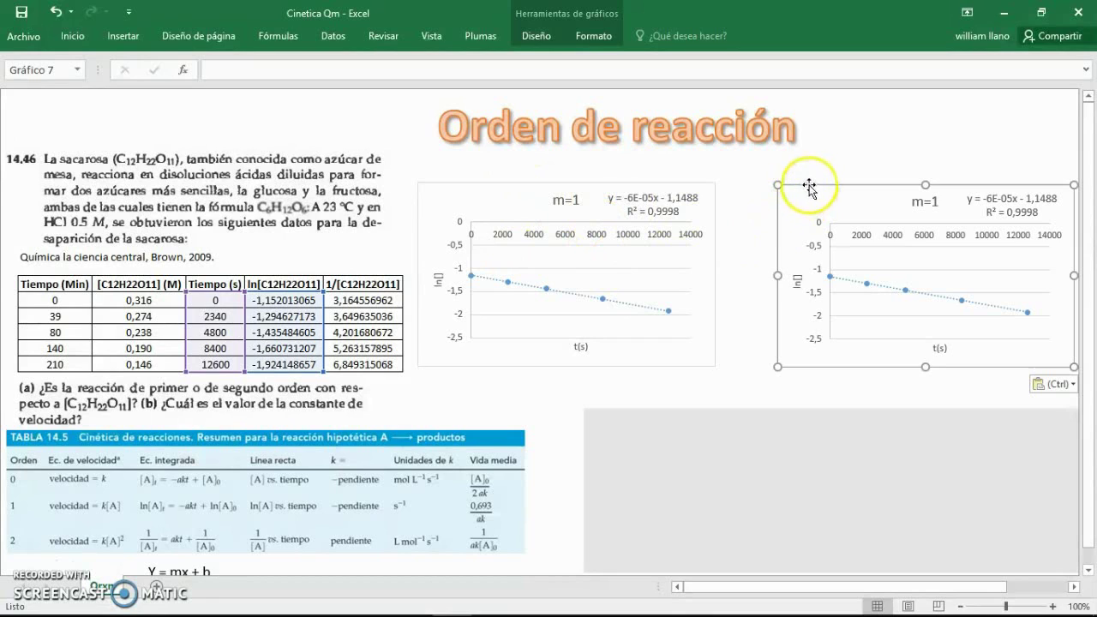
drag(807, 183, 772, 184)
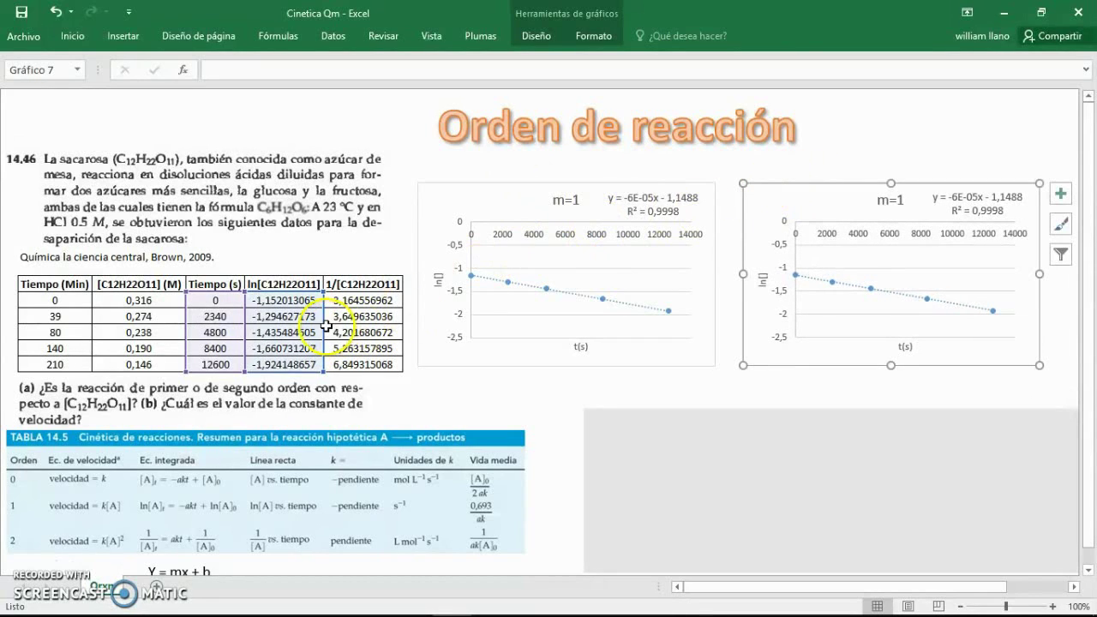
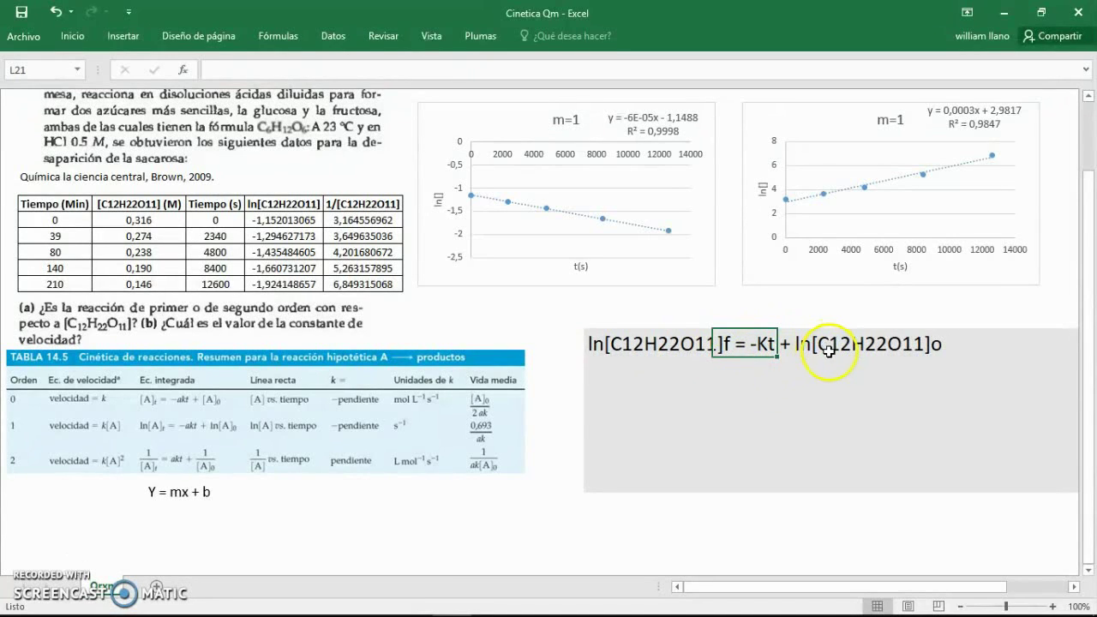
Set the font colour of J23:N23 to black to reveal the equation ln[0,146] = -K(12600s) + ln[0,316].
click(827, 348)
drag(630, 378, 874, 375)
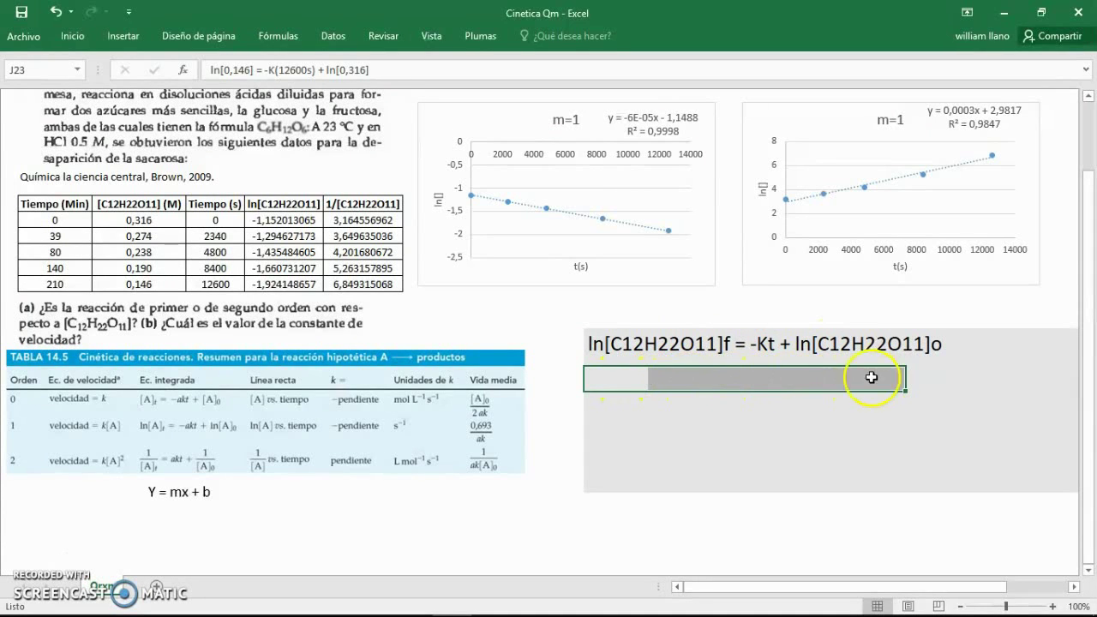
click(73, 36)
click(216, 86)
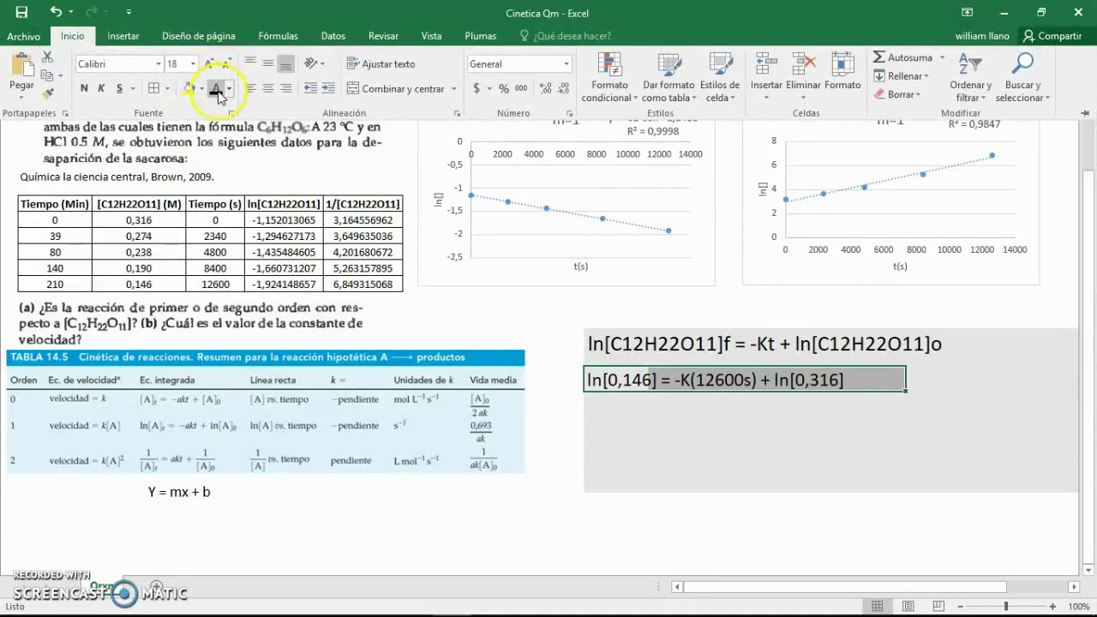
Check the concentration and time terms of the substituted equation in row 23 against table cells C18 and D18.
click(620, 384)
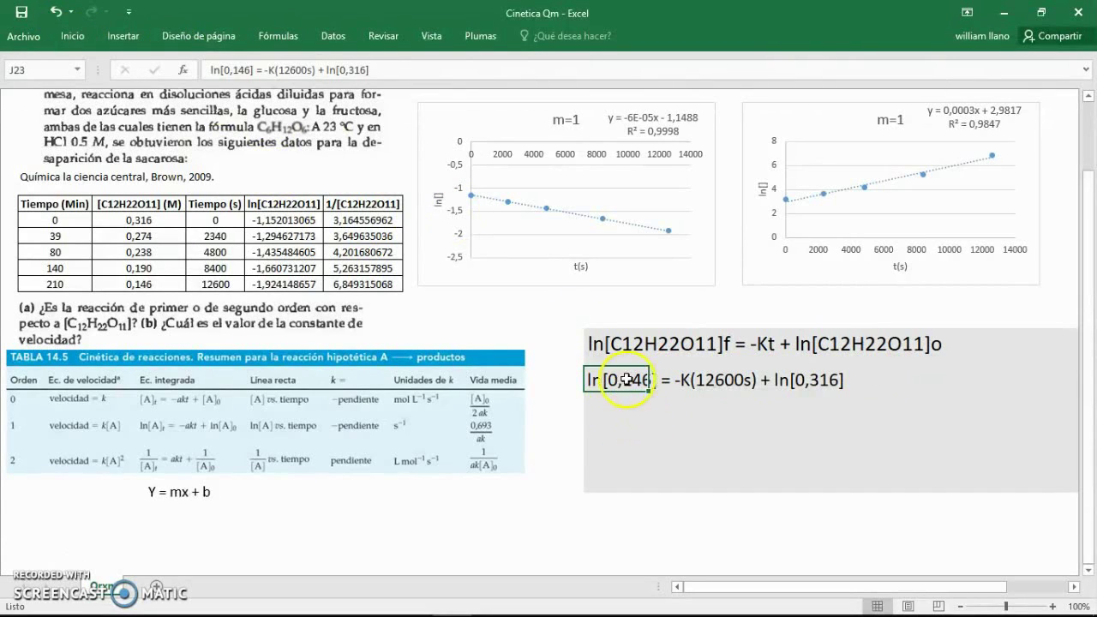
click(167, 283)
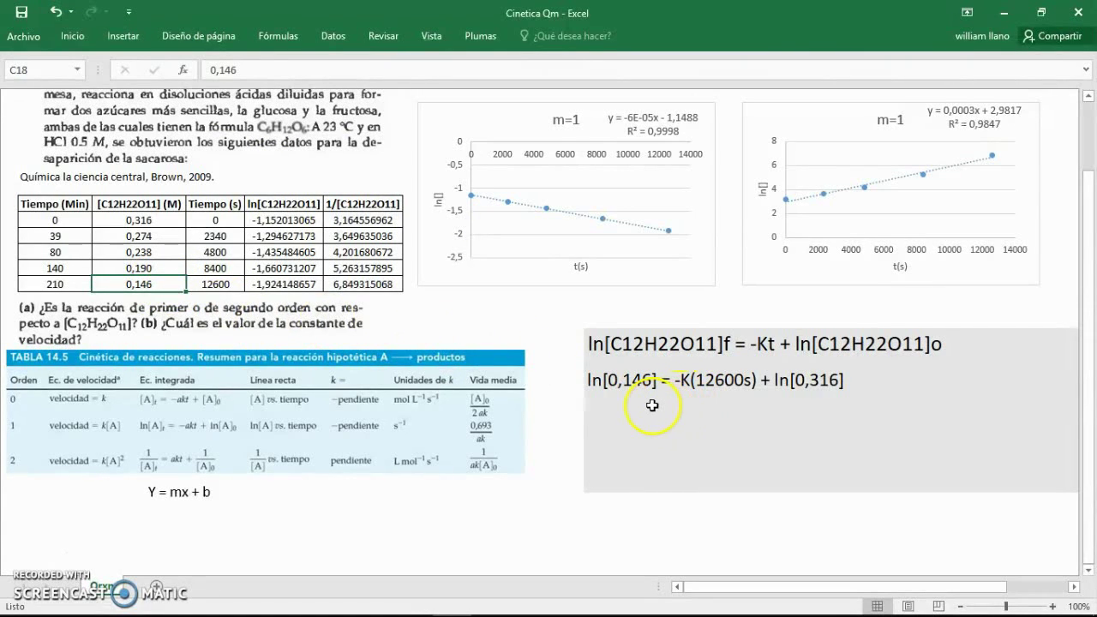
click(700, 386)
key(Right)
key(Right)
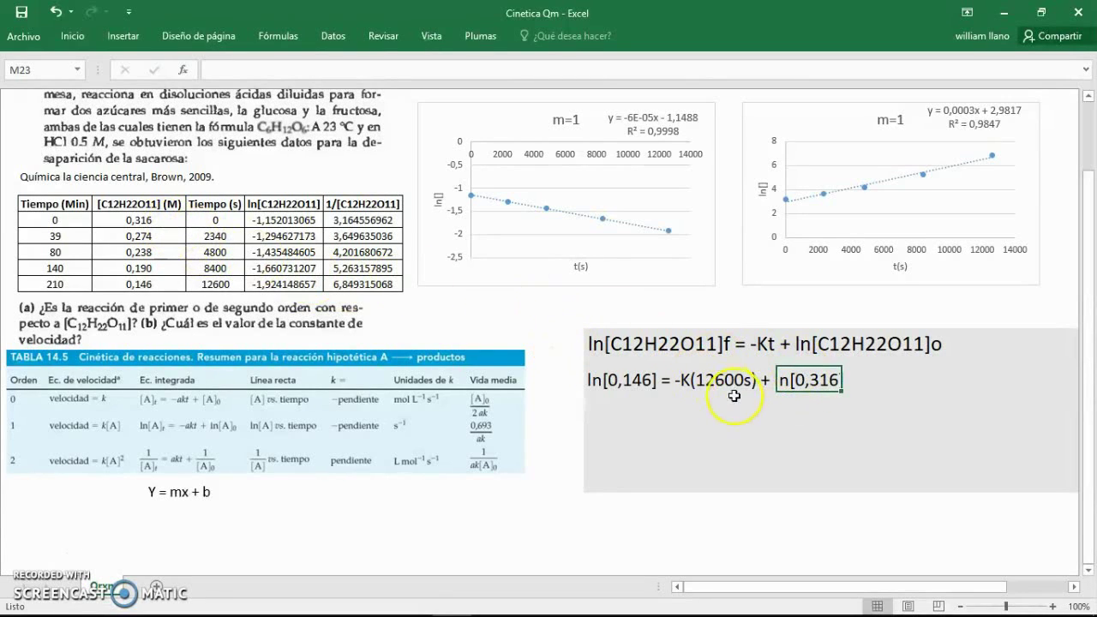
click(691, 407)
click(710, 386)
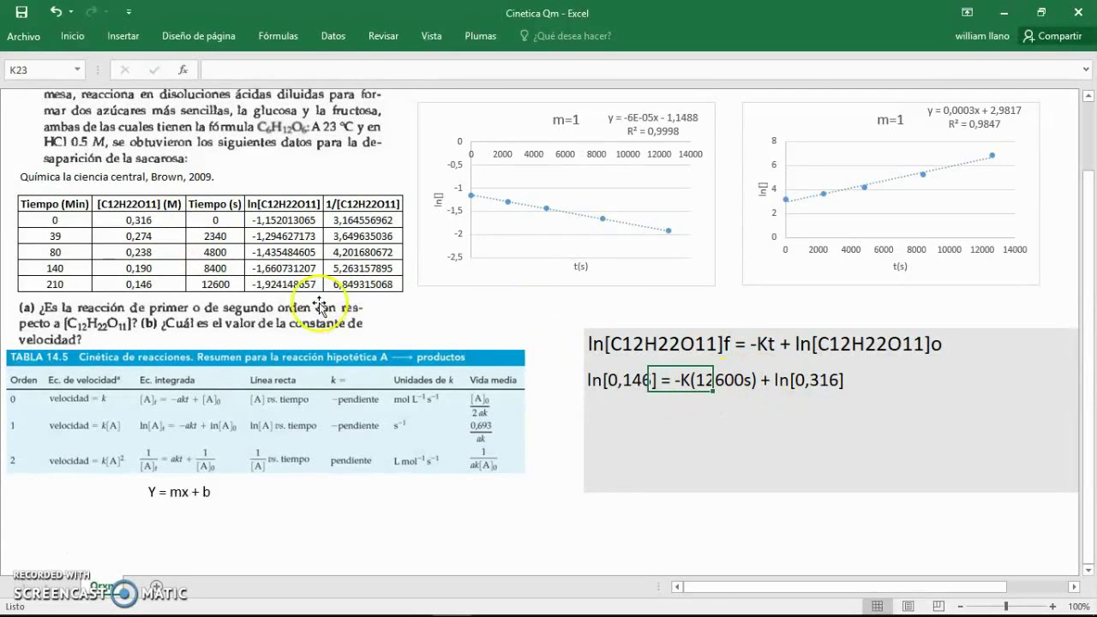
click(214, 284)
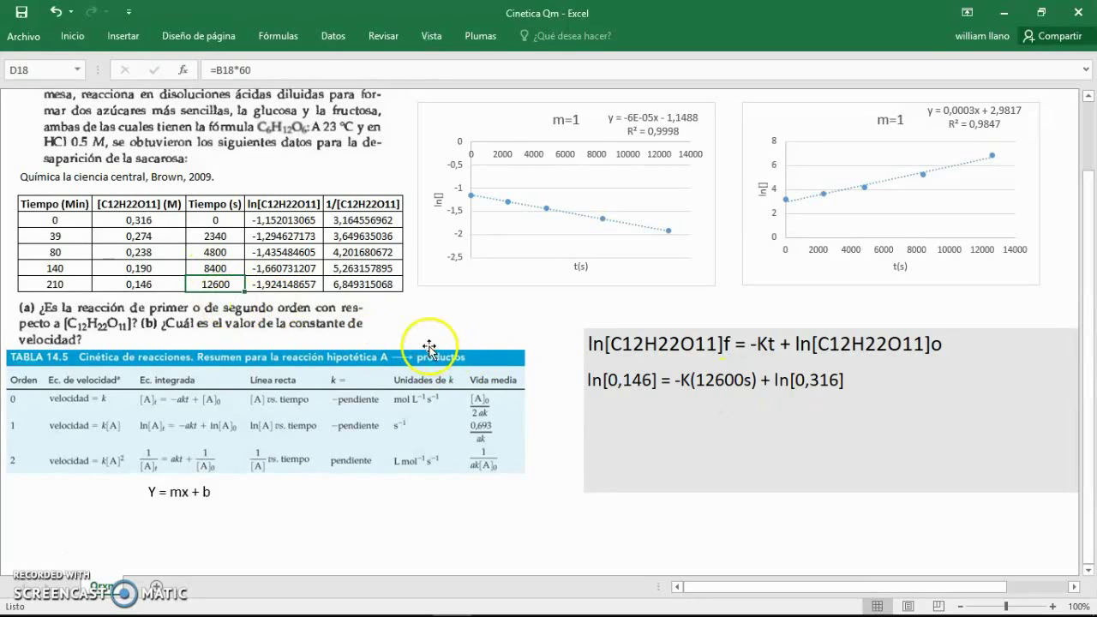
Set the font colour of J25:N25 to black to reveal the rearranged equation (ln[0,146] - ln[0,316])/(12600s) = -K.
click(701, 395)
click(620, 414)
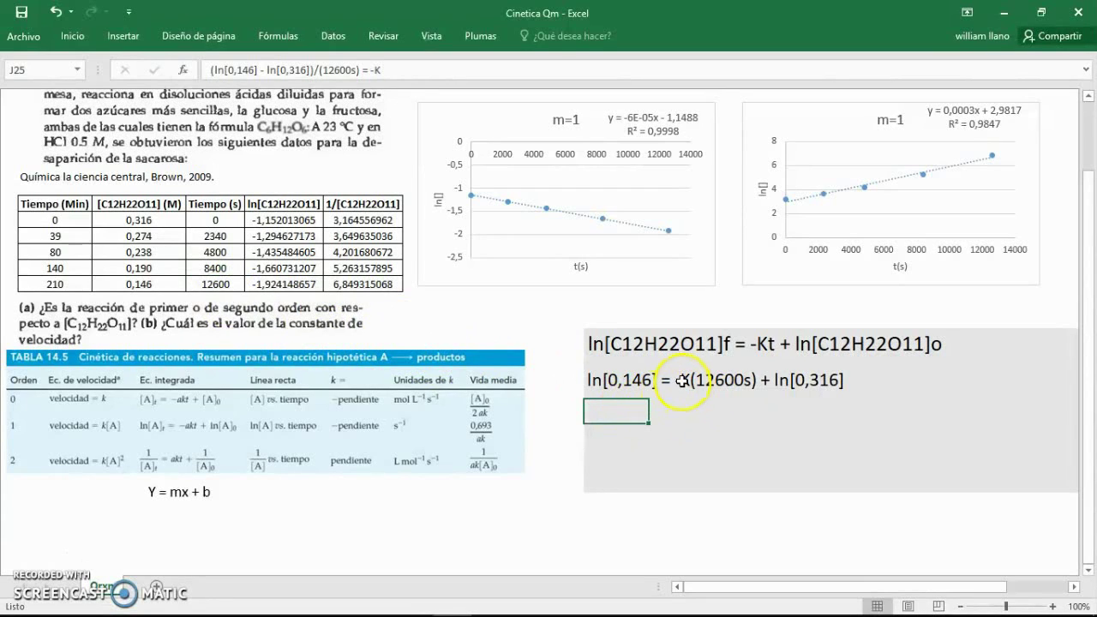
drag(592, 415, 848, 413)
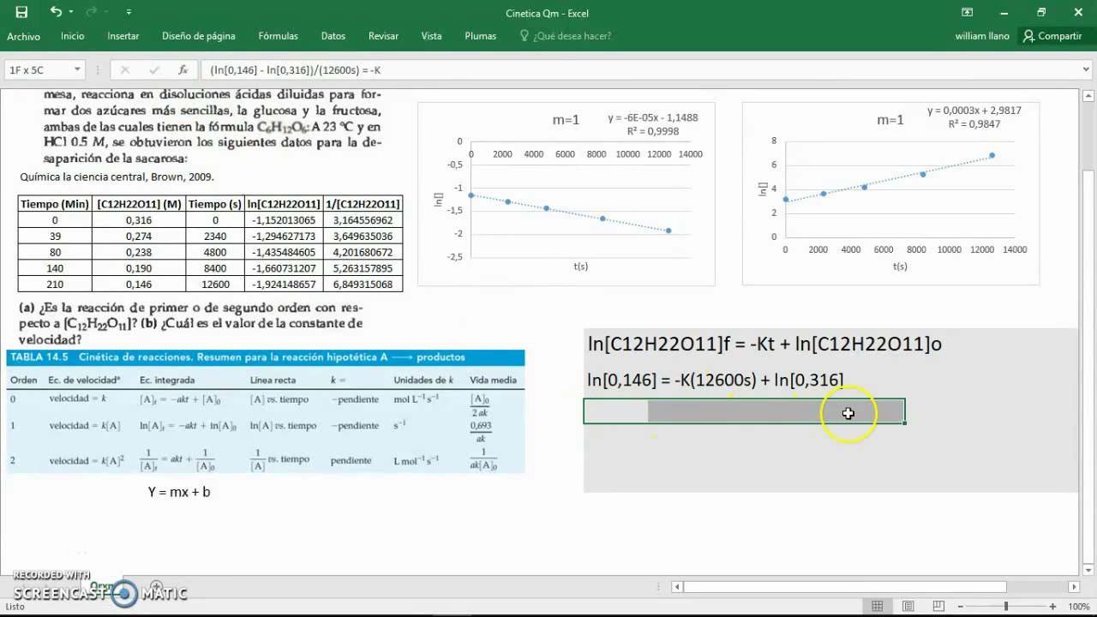
click(122, 36)
click(79, 42)
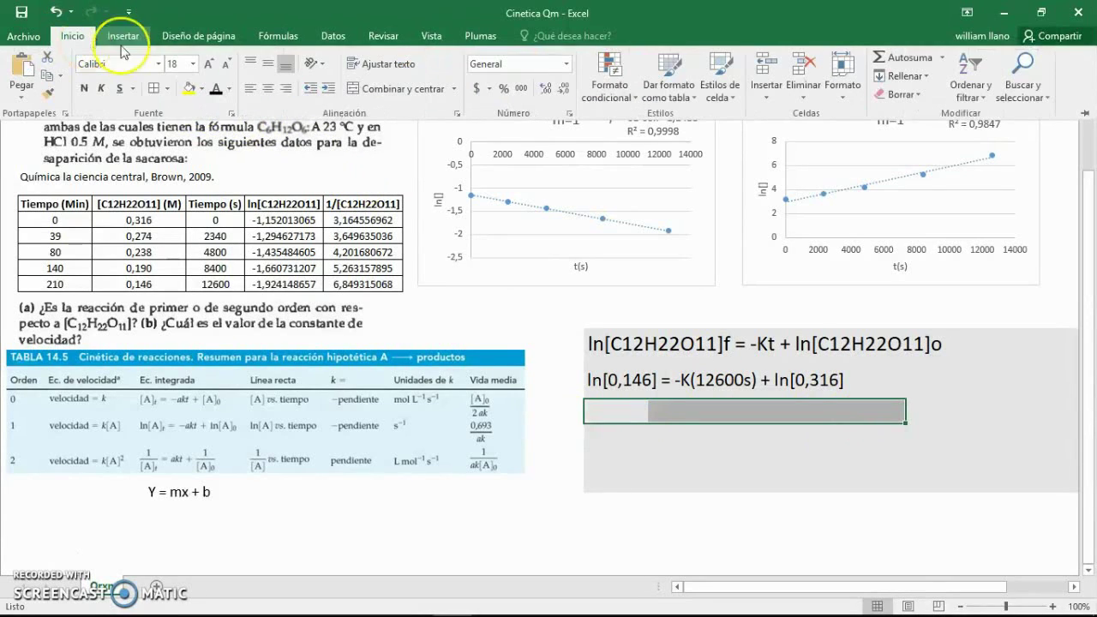
click(217, 90)
click(659, 449)
click(640, 438)
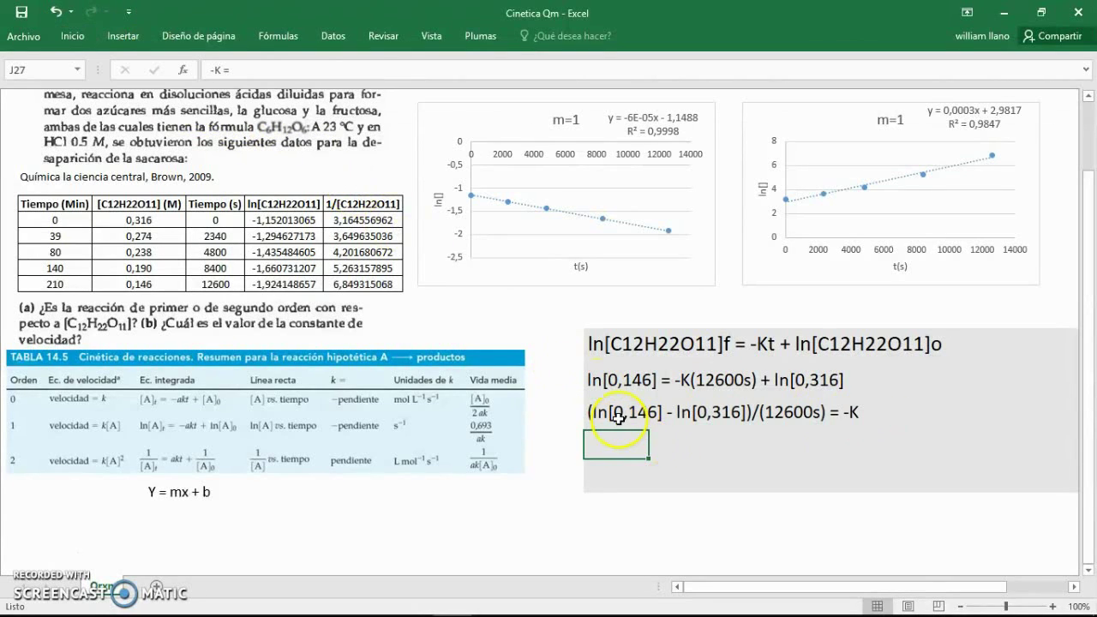
Examine the terms of the rearranged equation in row 25, from the ln difference and the 12600s divisor to -K.
click(624, 415)
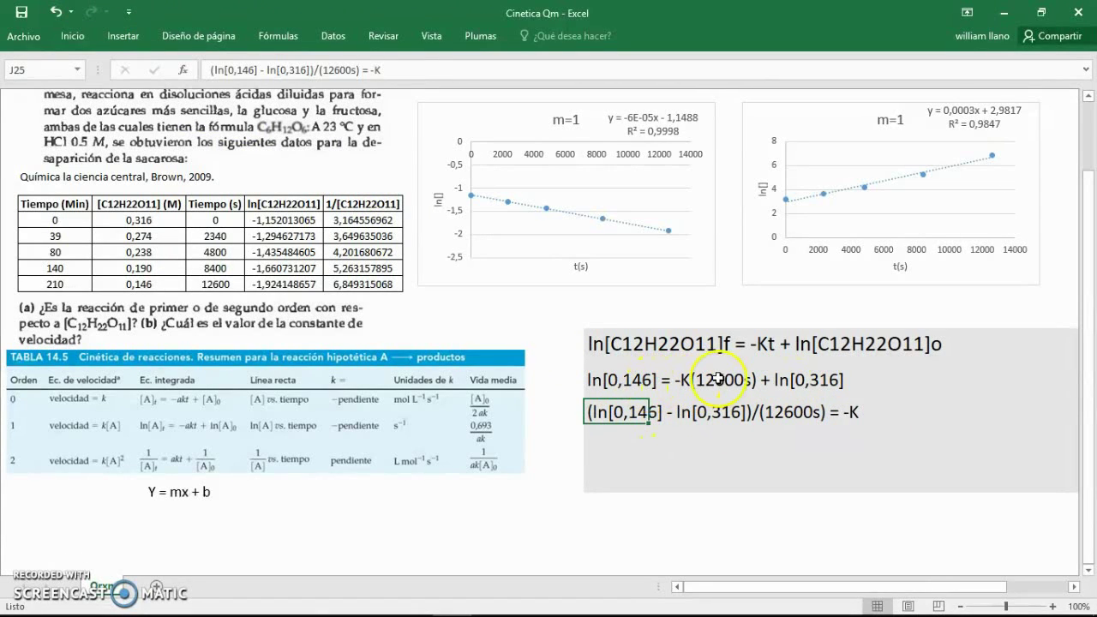
click(782, 409)
key(Left)
key(Left)
key(Left)
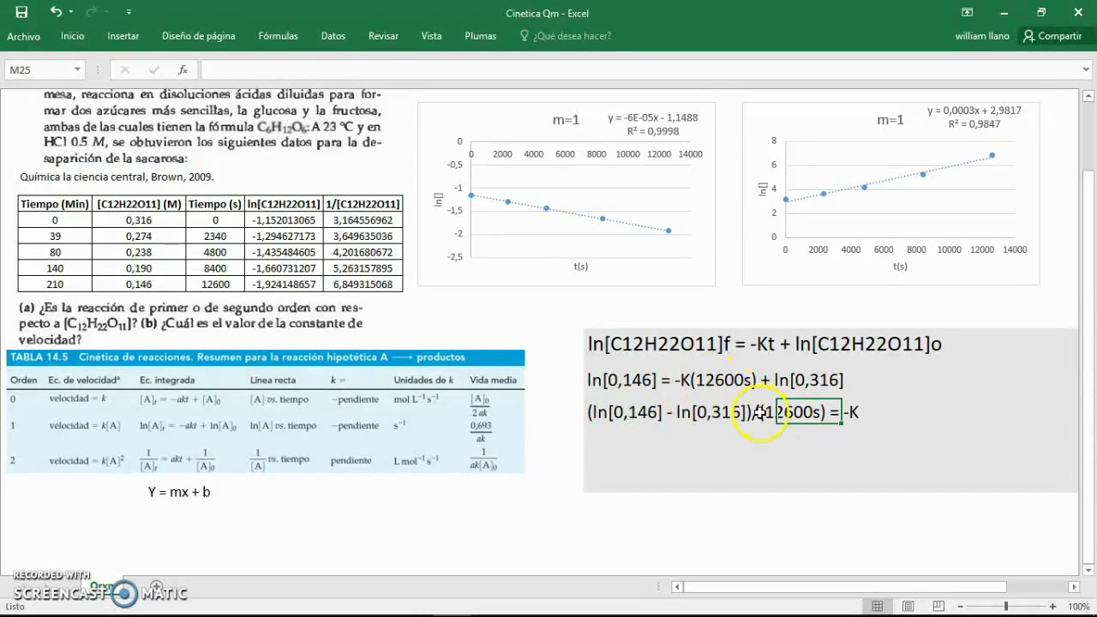
mouse_move(612, 414)
mouse_down()
mouse_move(737, 433)
mouse_move(857, 405)
mouse_move(847, 426)
mouse_up()
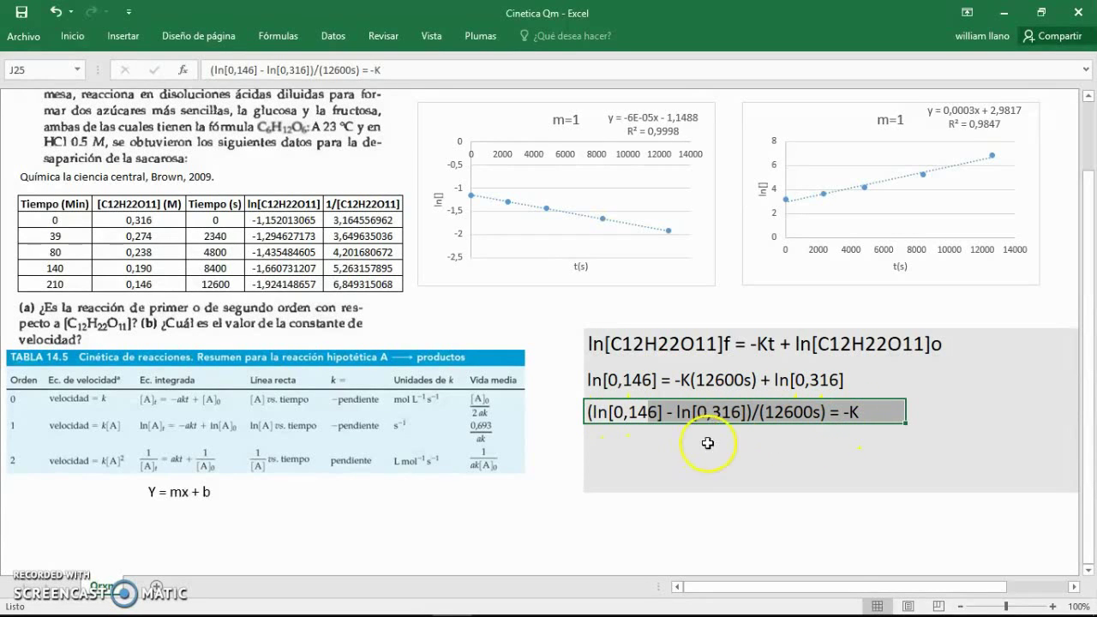
click(632, 440)
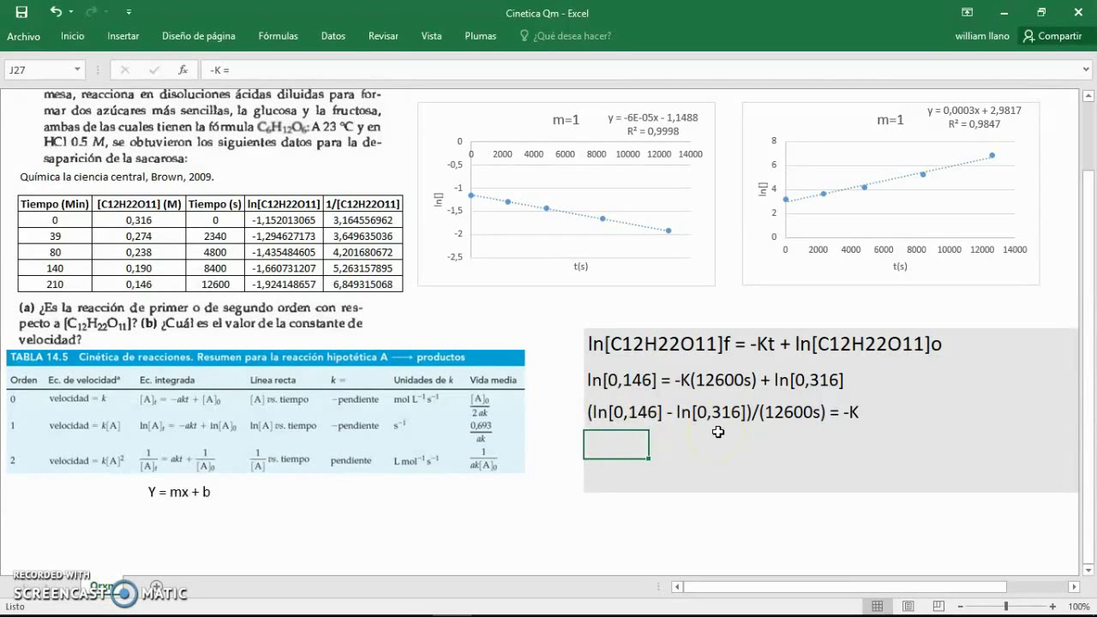
click(856, 413)
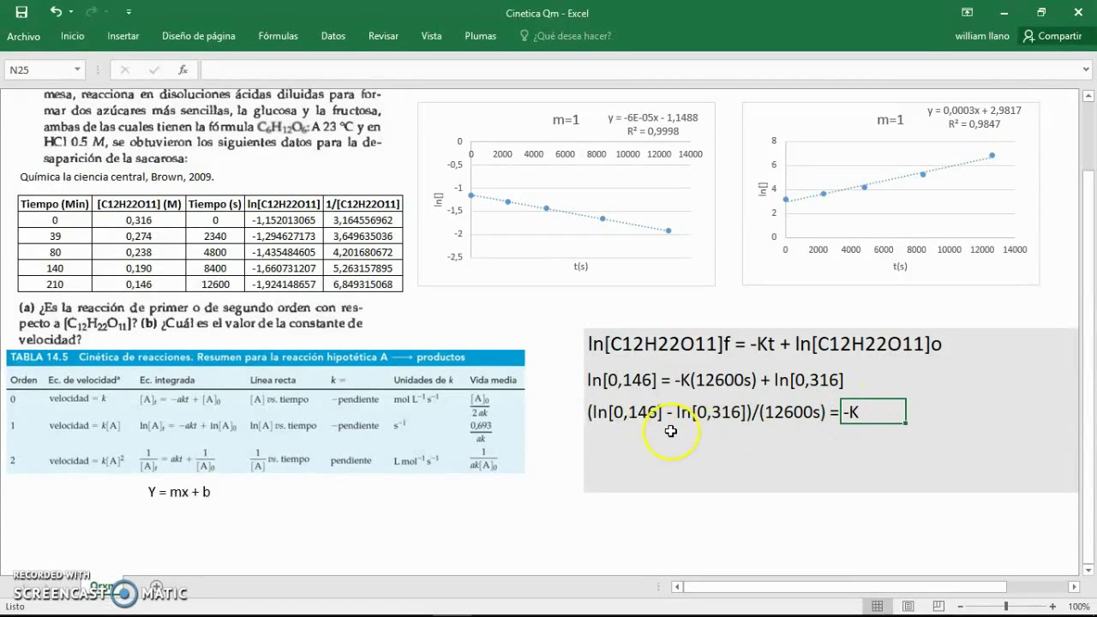
Set the font colour of J27:J29 to black to reveal the labels -K = and K =.
drag(612, 443, 612, 468)
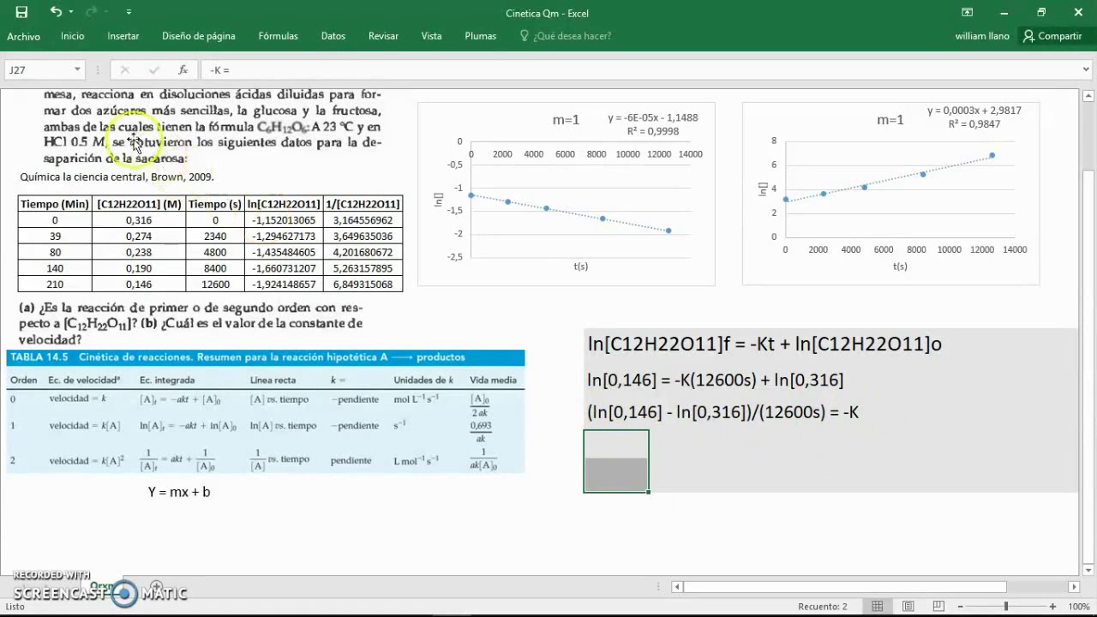
click(72, 36)
click(215, 89)
click(672, 444)
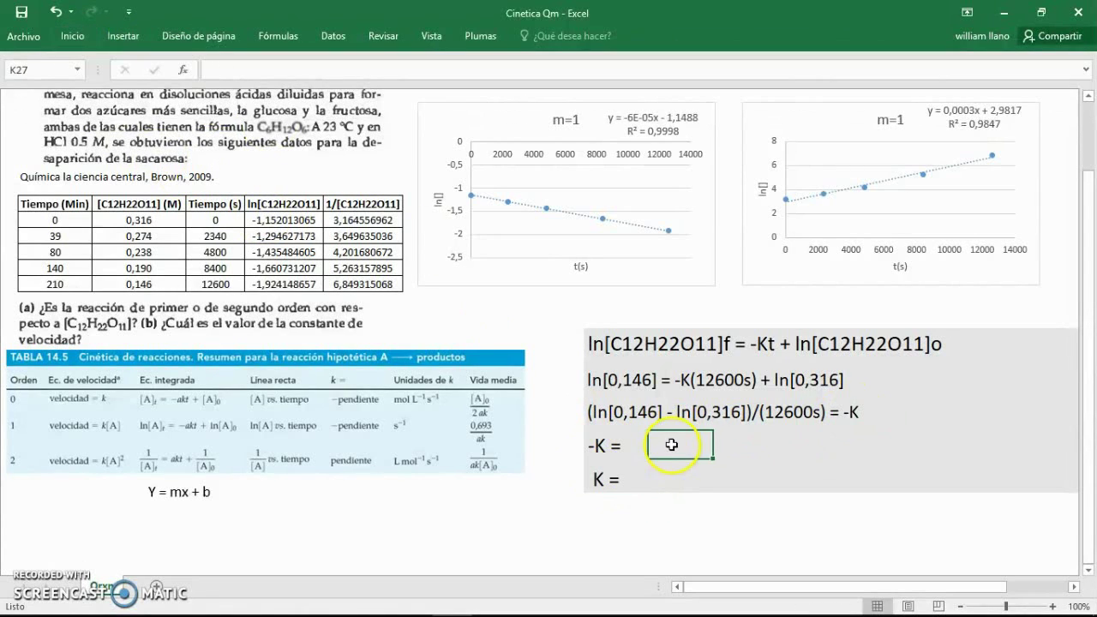
Set the font colour of the result cells K27:N29 to black.
click(676, 470)
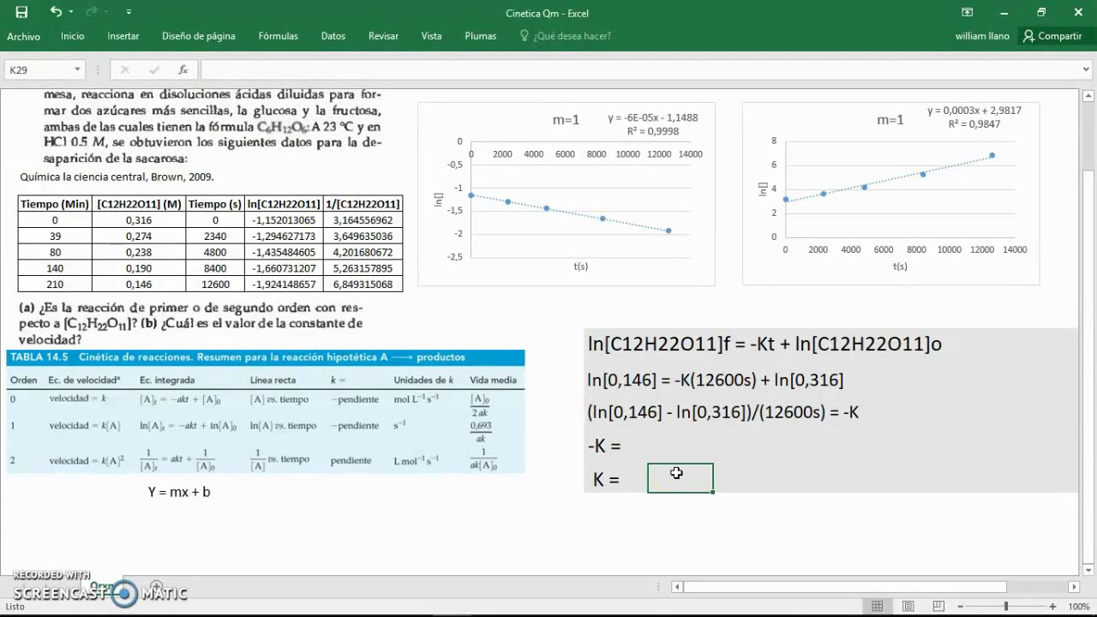
click(667, 452)
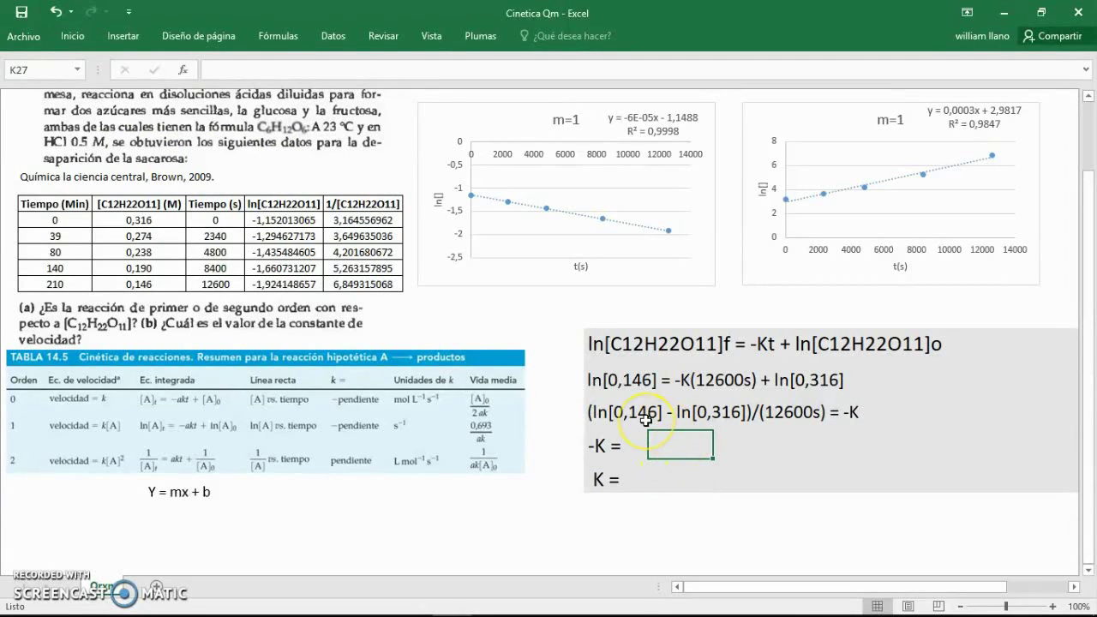
text(=)
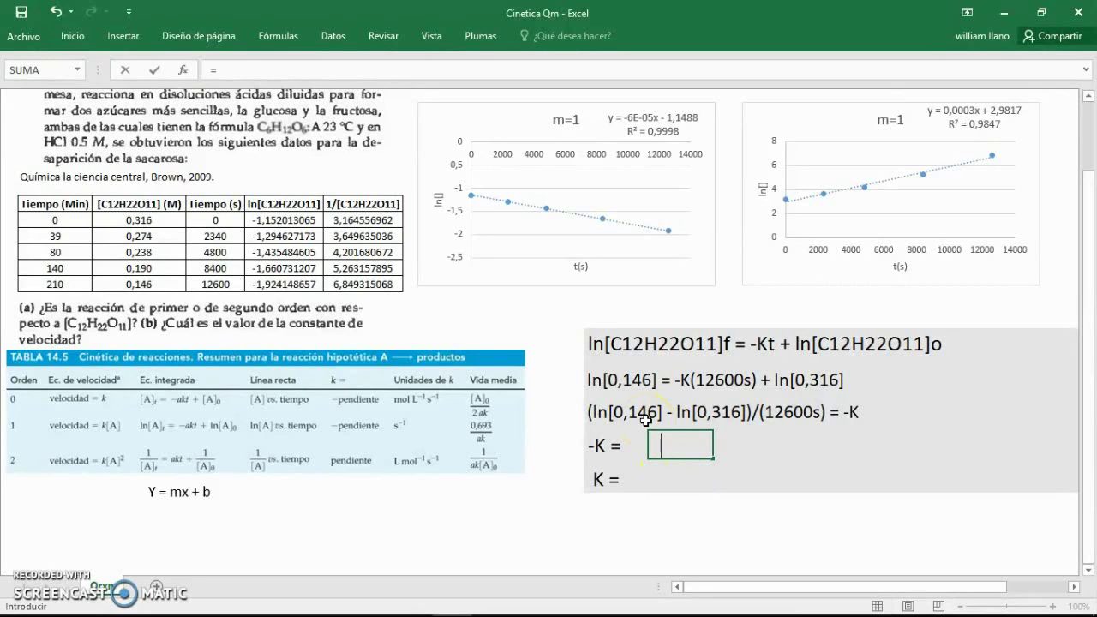
click(664, 473)
mouse_move(665, 474)
mouse_down()
mouse_move(833, 479)
mouse_move(674, 455)
mouse_up()
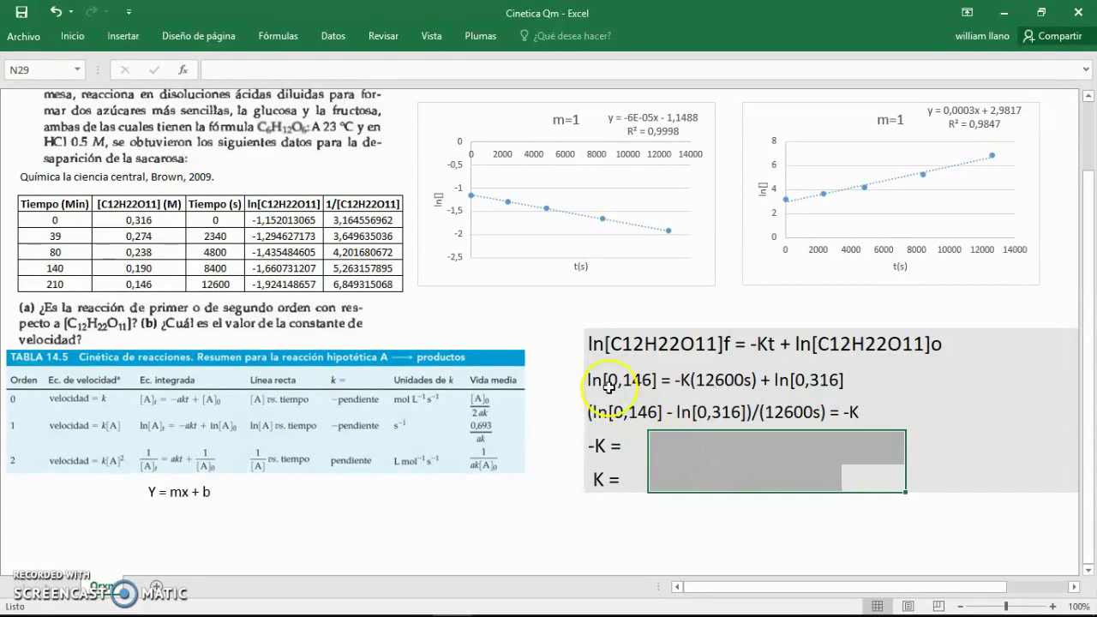
click(76, 43)
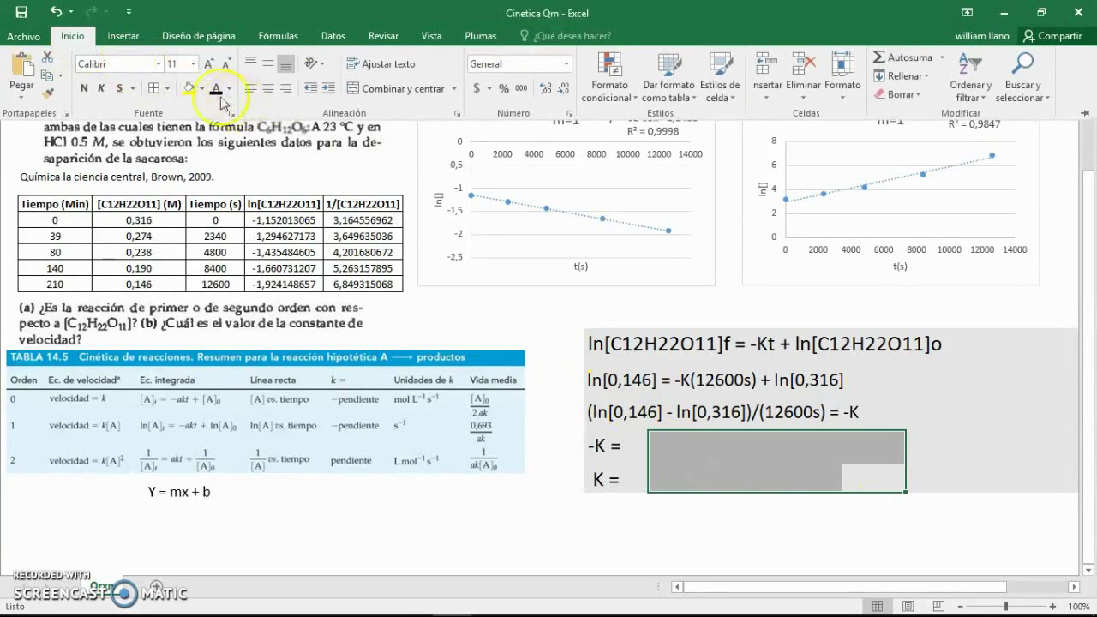
click(710, 494)
Calculate -K in cell K27 with the formula =(LN(0,146)-LN(0,316))/12600.
click(662, 447)
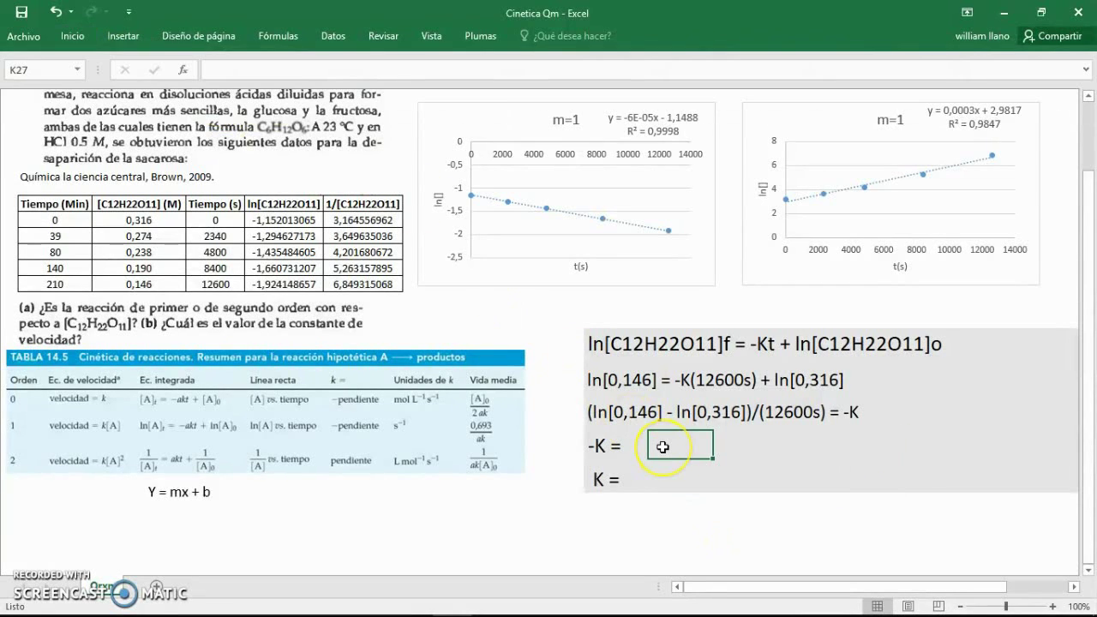
text(=)
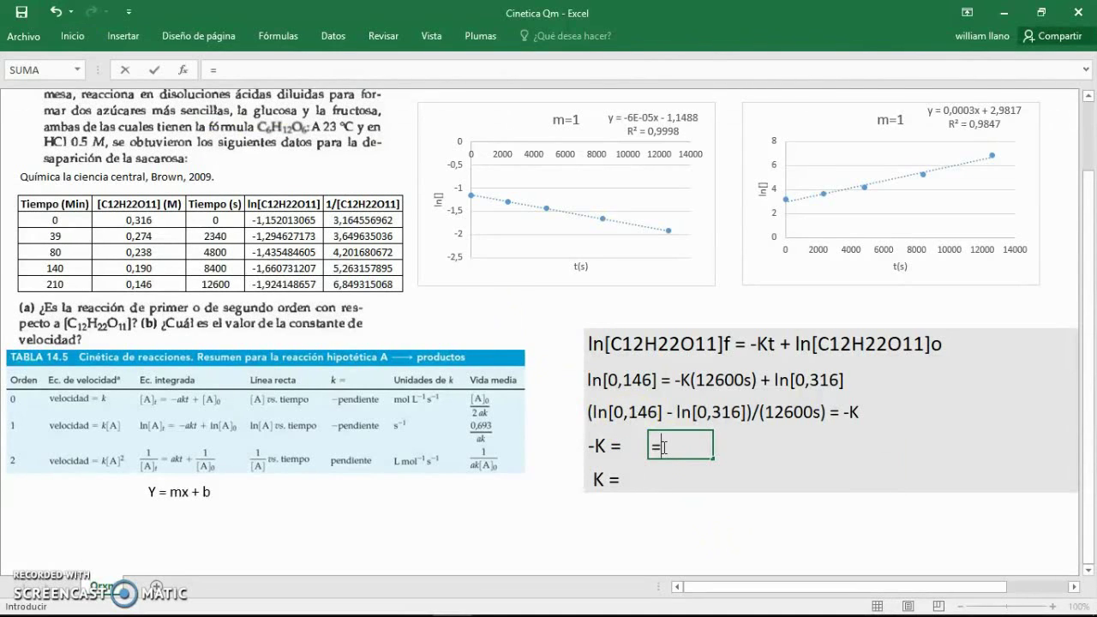
text((ln)
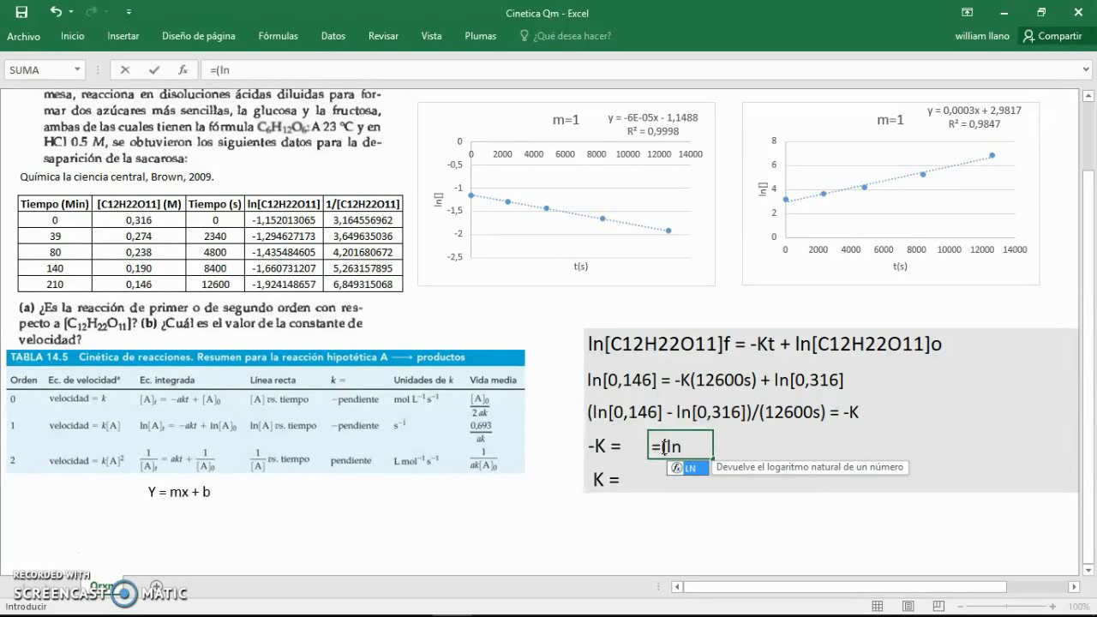
key(Tab)
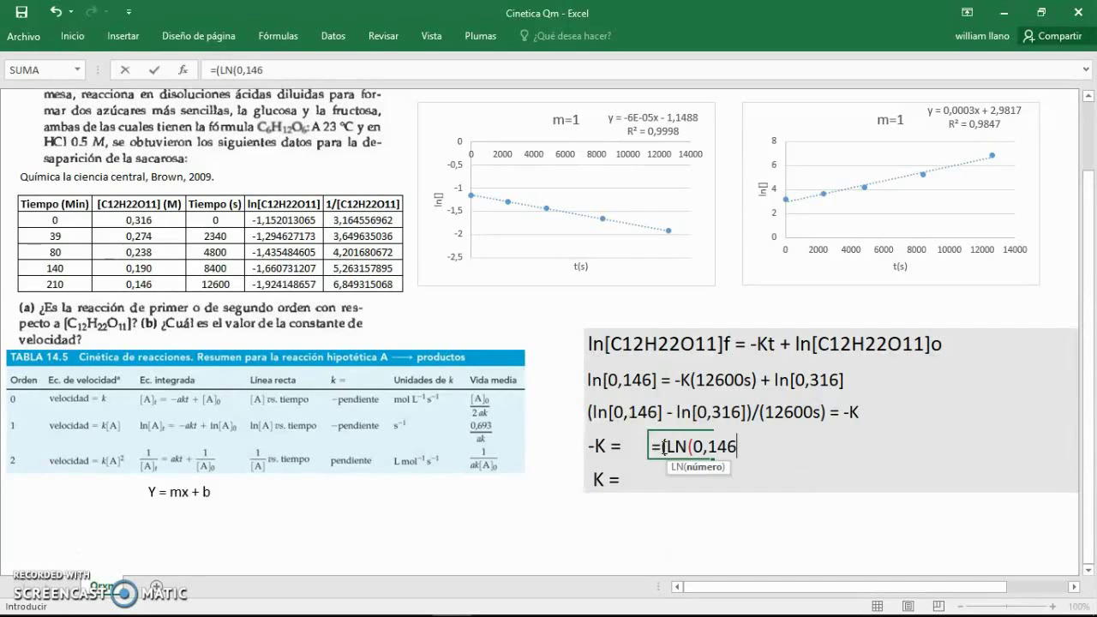
text(0,146)-)
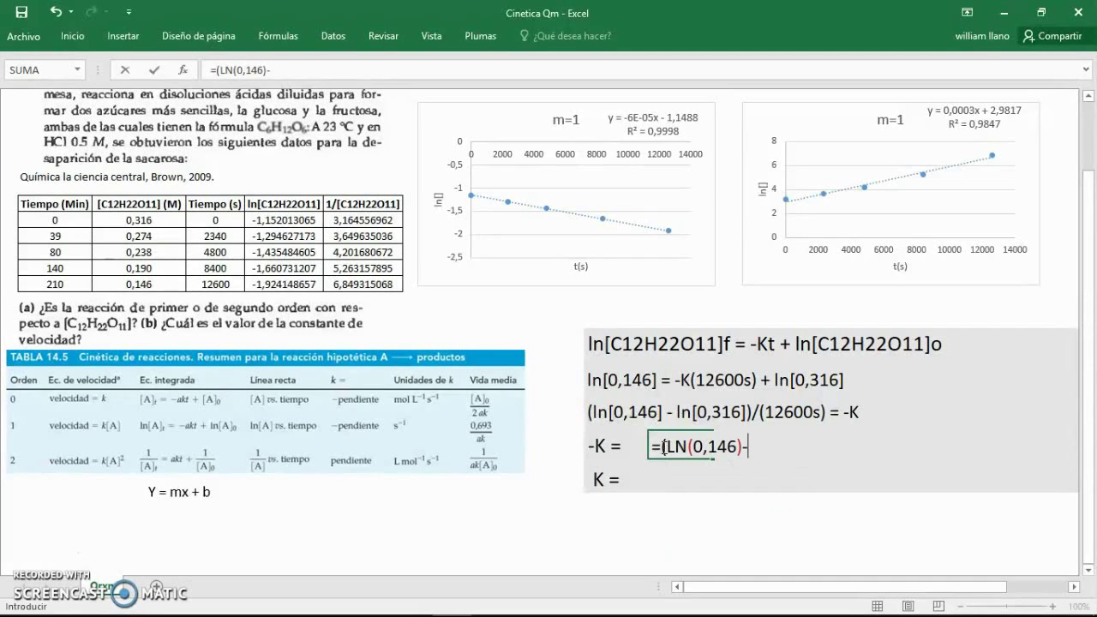
text(ln)
key(Tab)
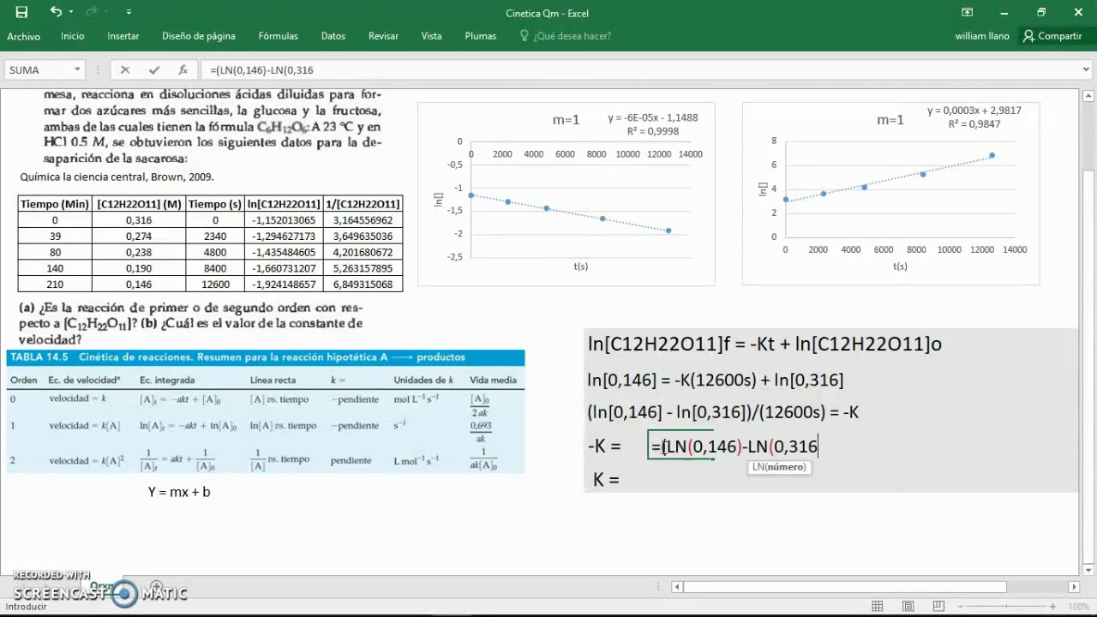
text(0,316)))
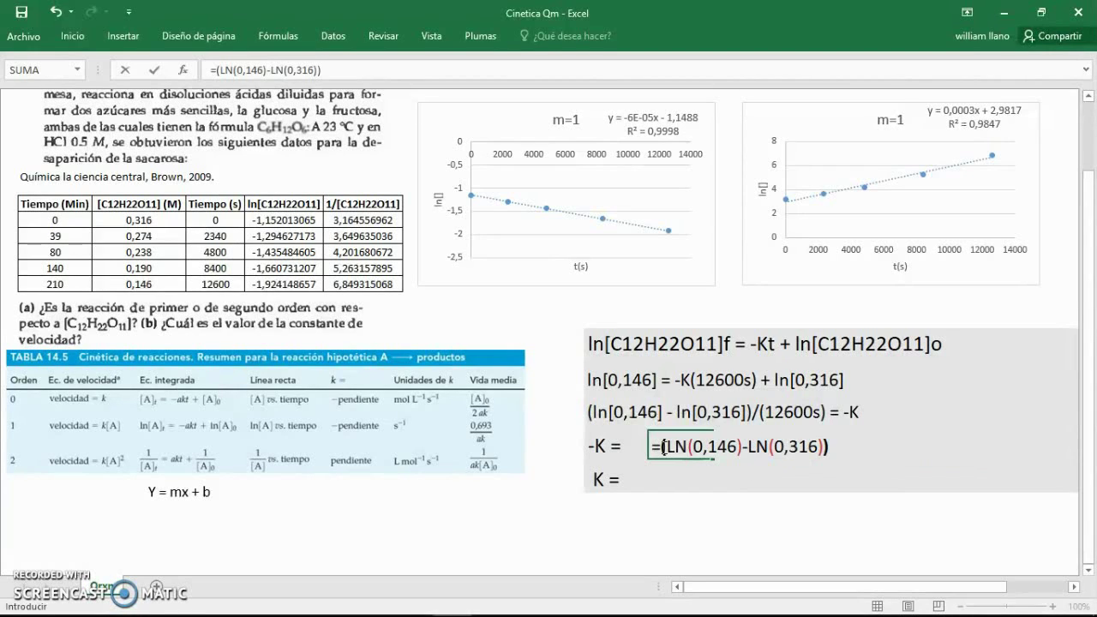
text(/12600)
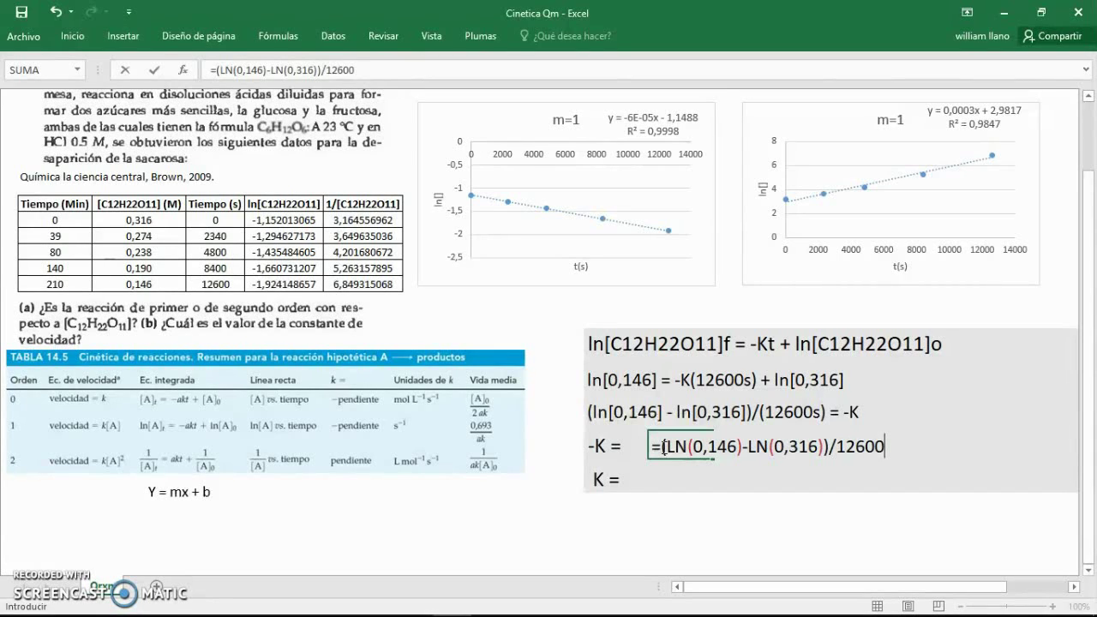
key(Return)
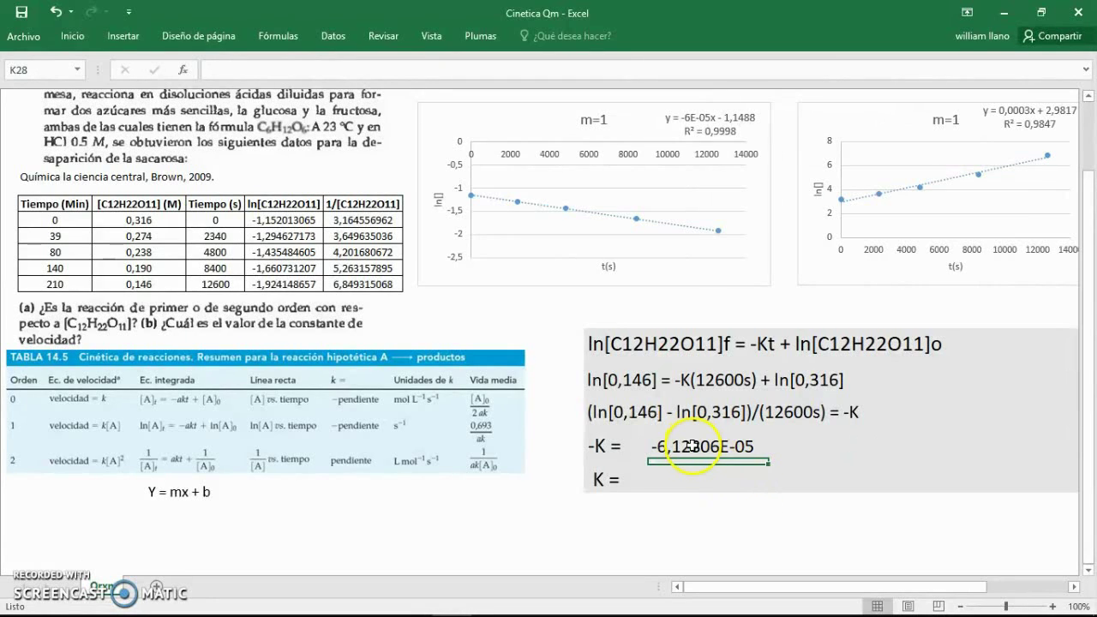
Review -K against the 12600s divisor in row 25 and calculate K in K29 with the formula =K27*-1.
click(693, 447)
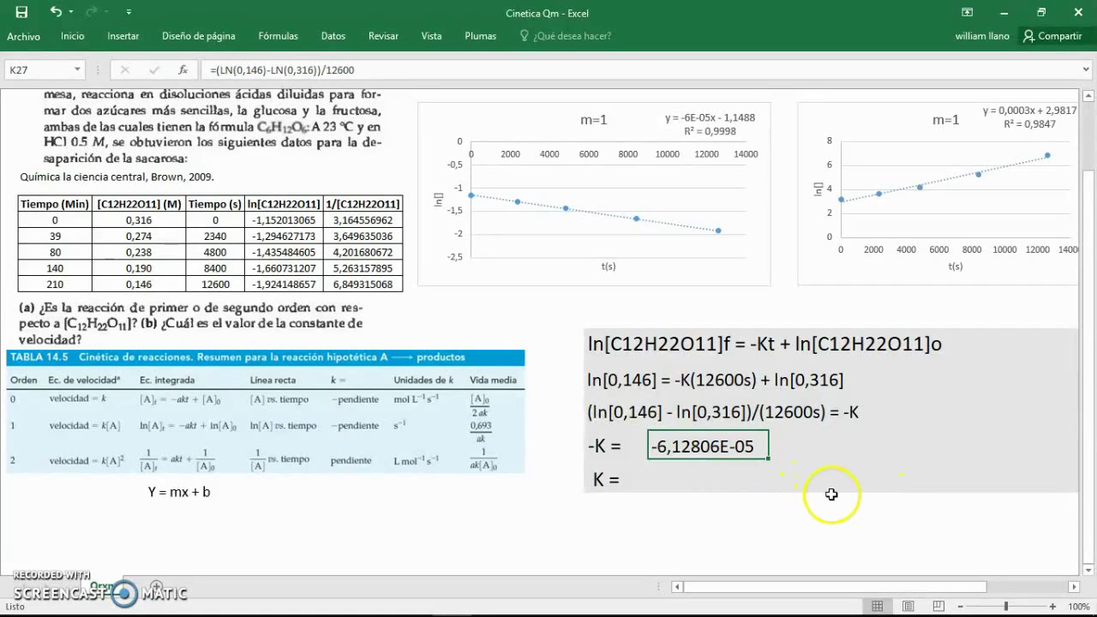
click(678, 474)
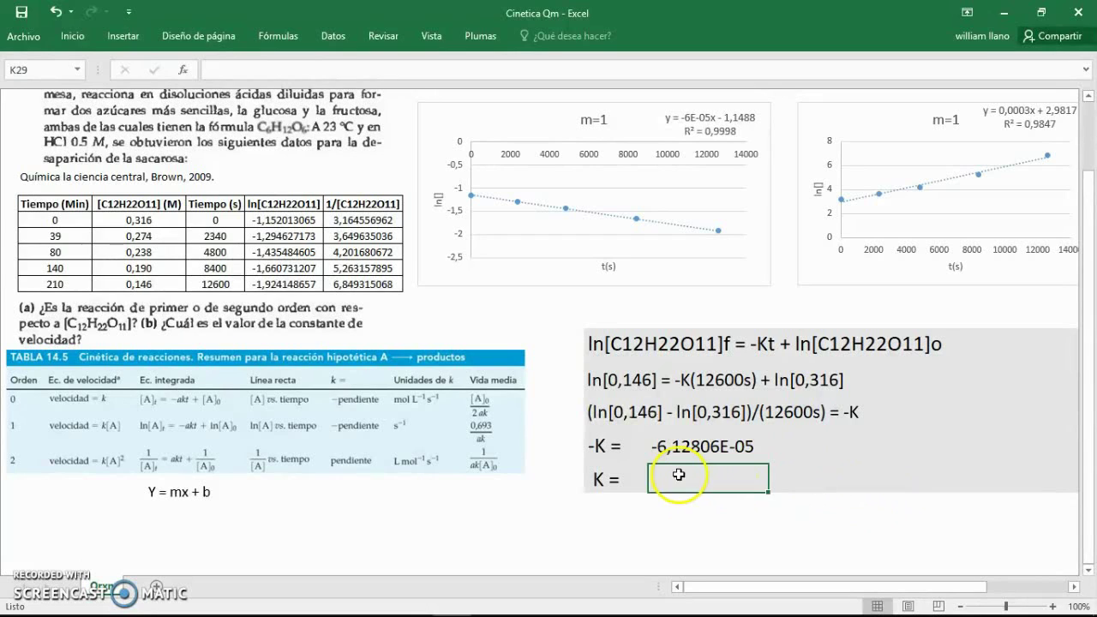
click(683, 448)
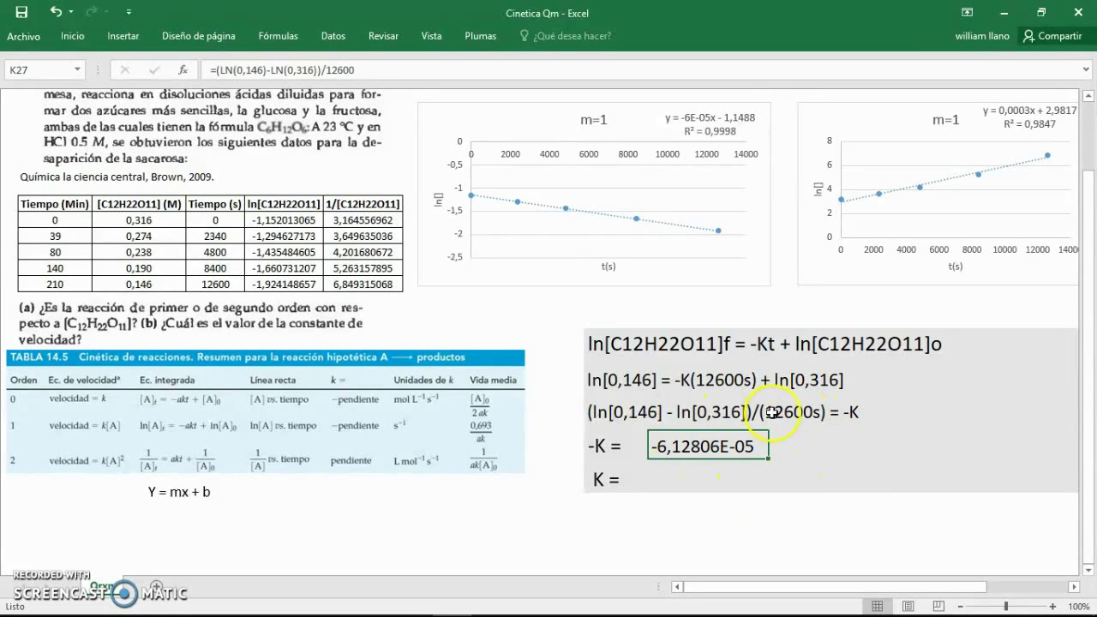
click(799, 411)
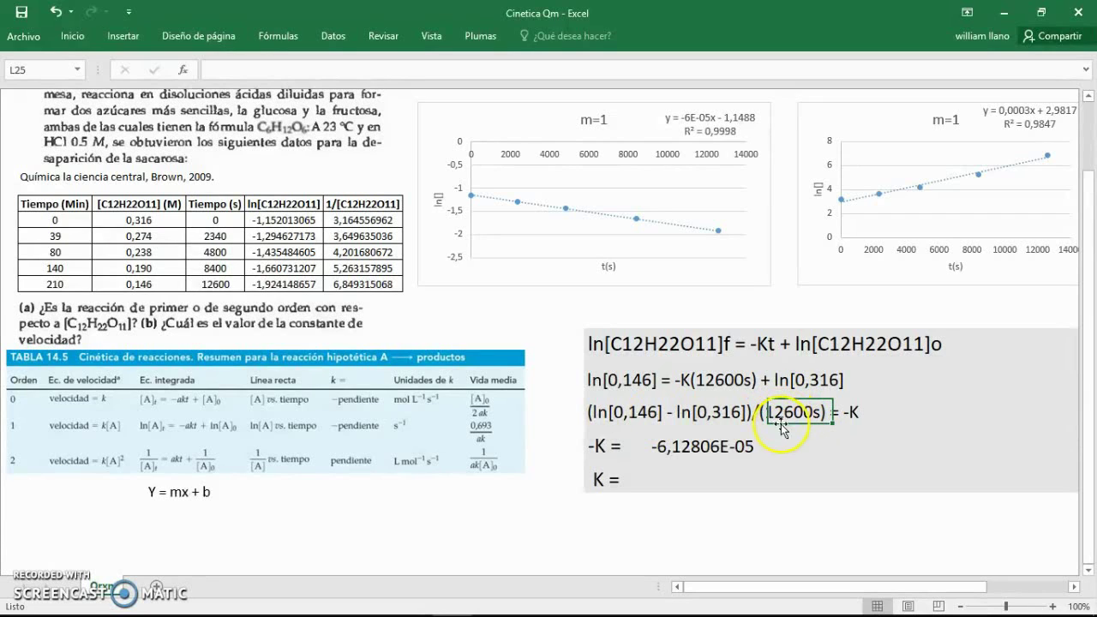
click(763, 449)
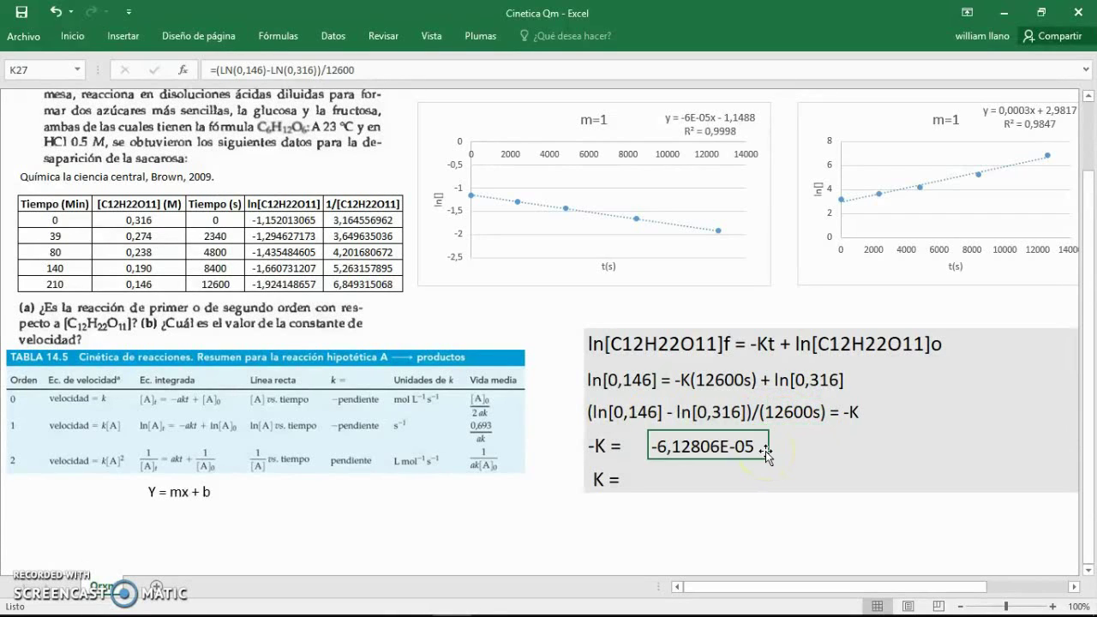
click(671, 480)
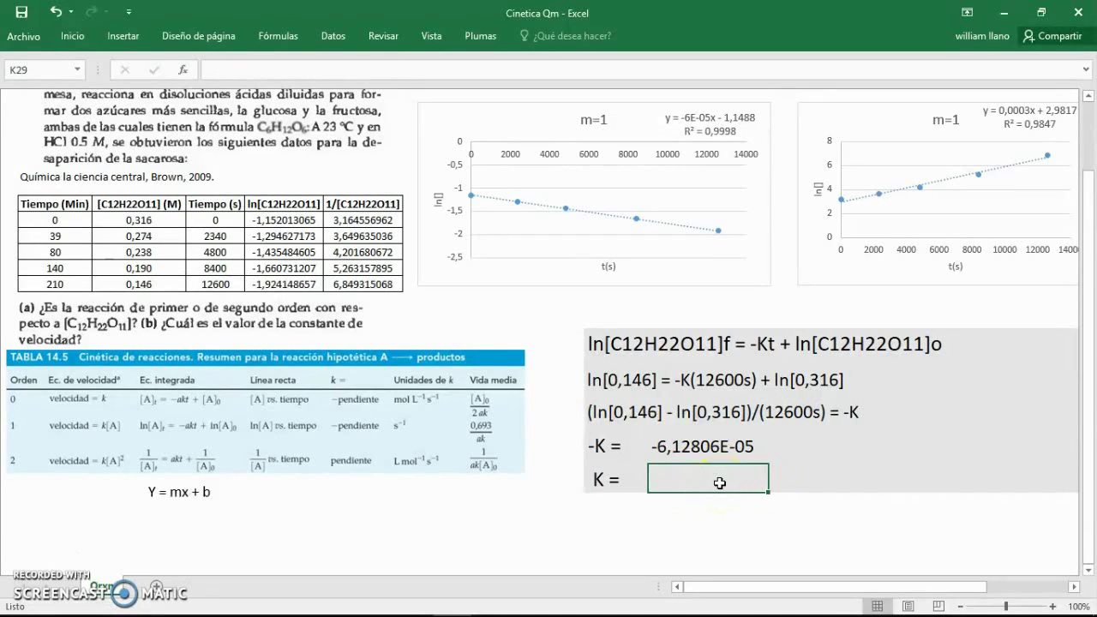
text(=)
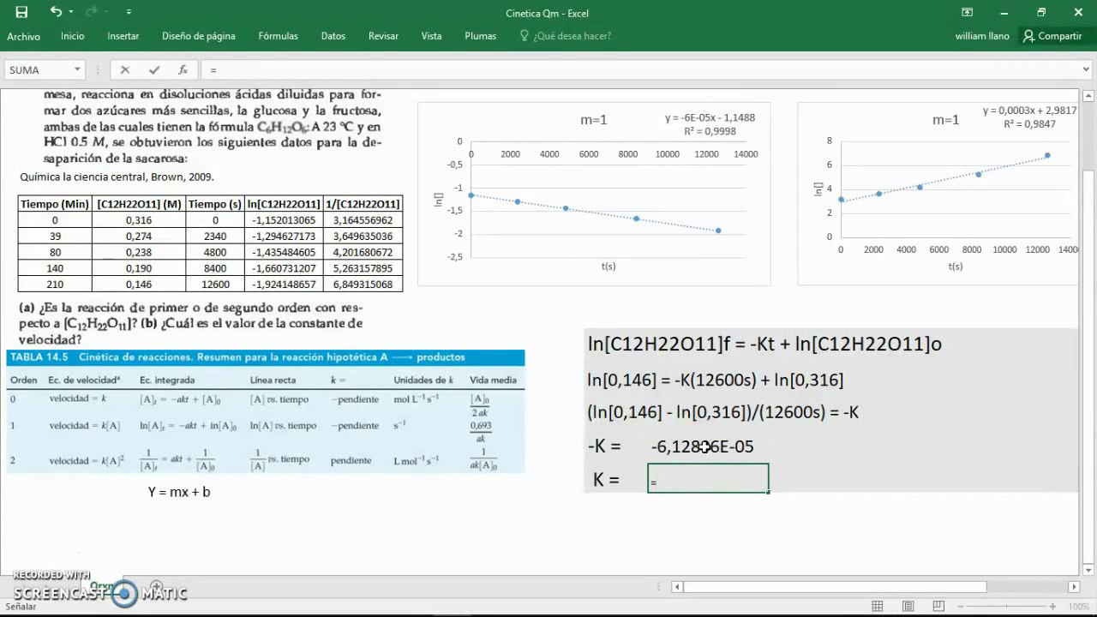
click(703, 446)
text(*)
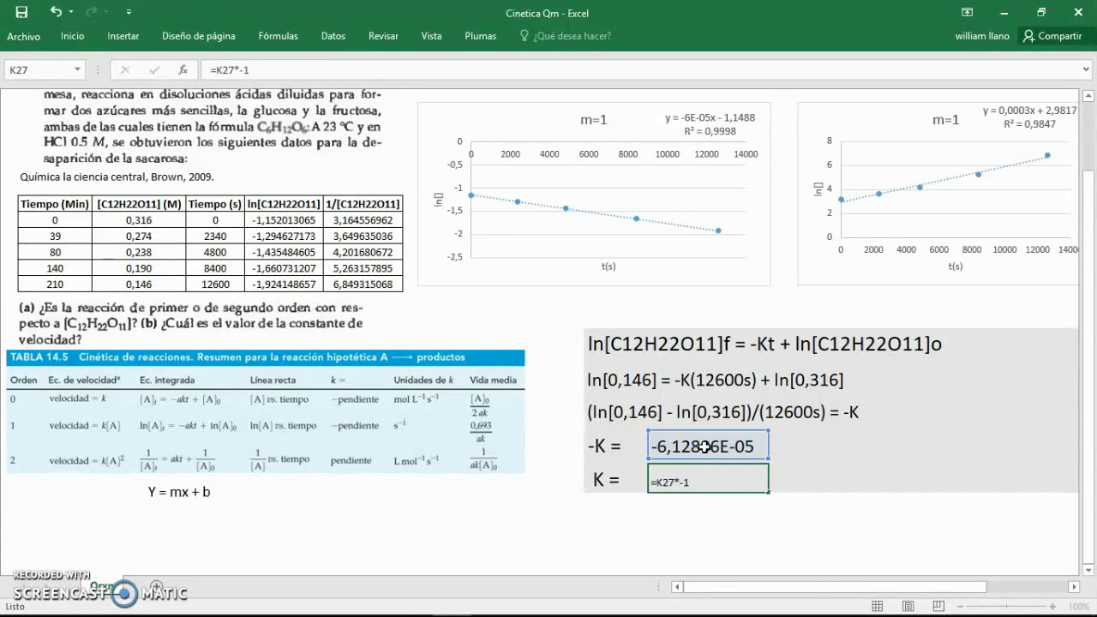
key(Return)
Enlarge the font of the K result in cell K29 to size 16.
click(711, 482)
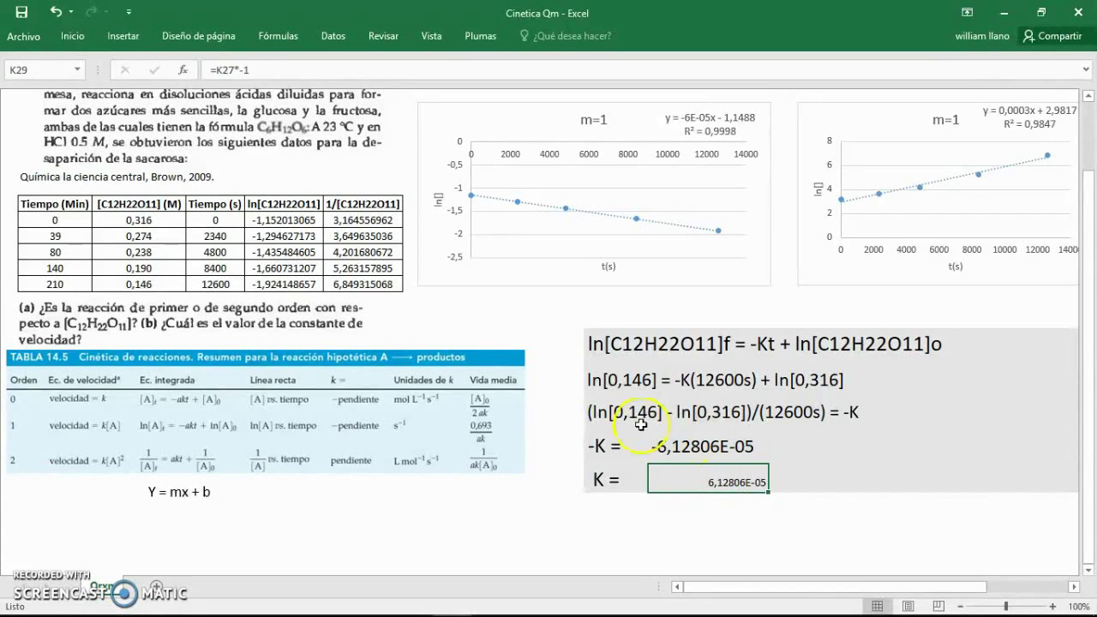
click(74, 36)
click(210, 64)
click(210, 64)
click(210, 63)
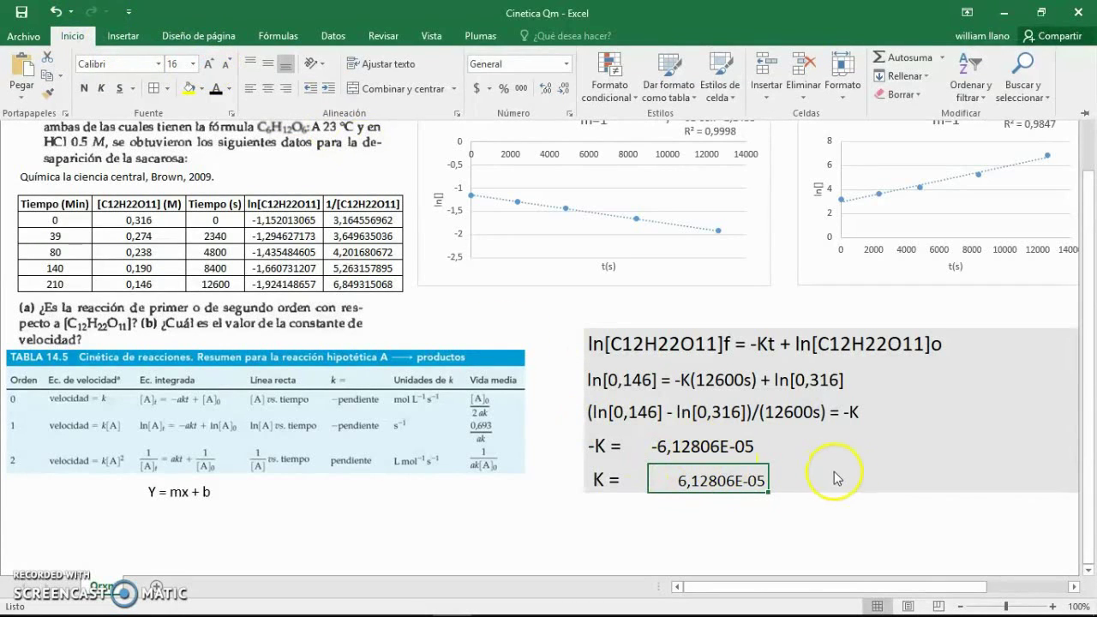
Compare the calculated K in cell K29 with the slope of the ln[] versus t(s) trendline, using the Y = mx + b form and the rate-law table.
click(818, 480)
click(793, 481)
click(754, 481)
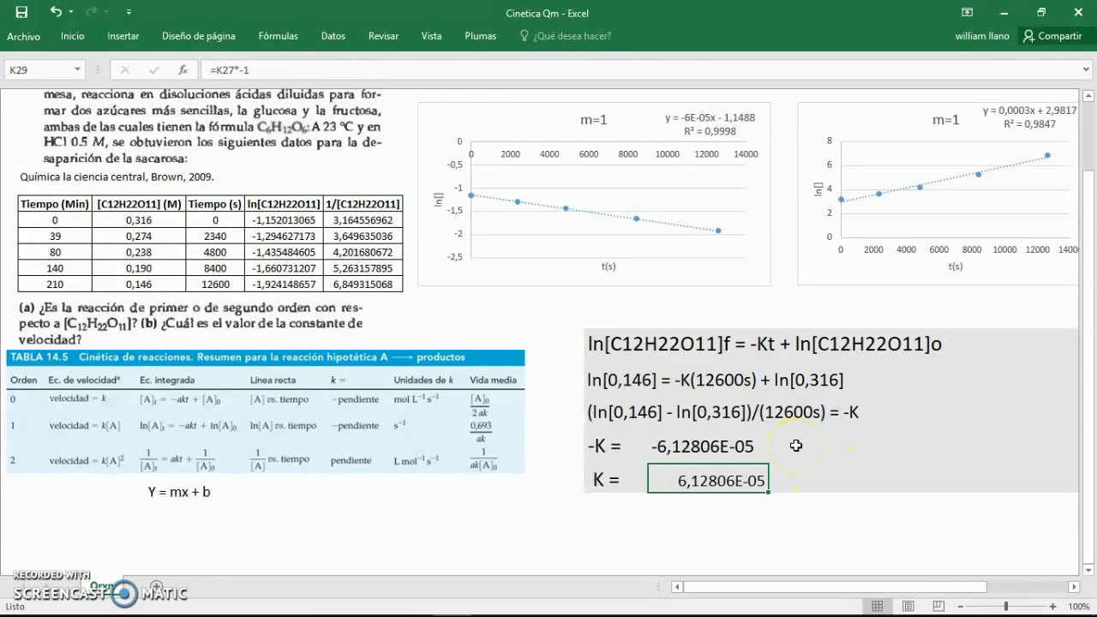
scroll(701, 527, up, 1)
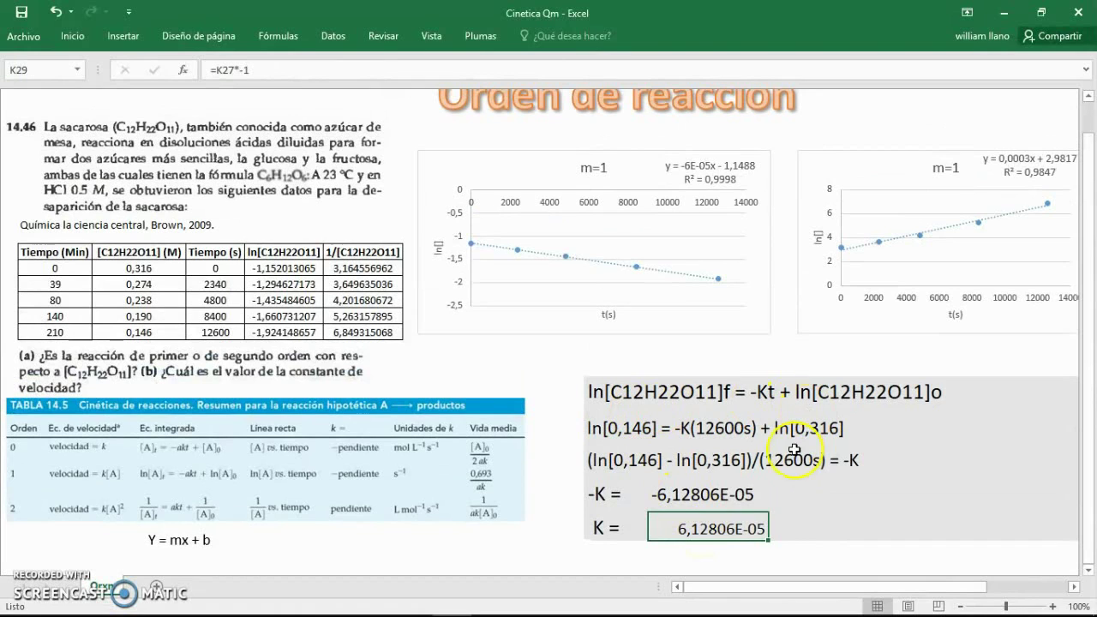
click(822, 497)
scroll(567, 436, up, 1)
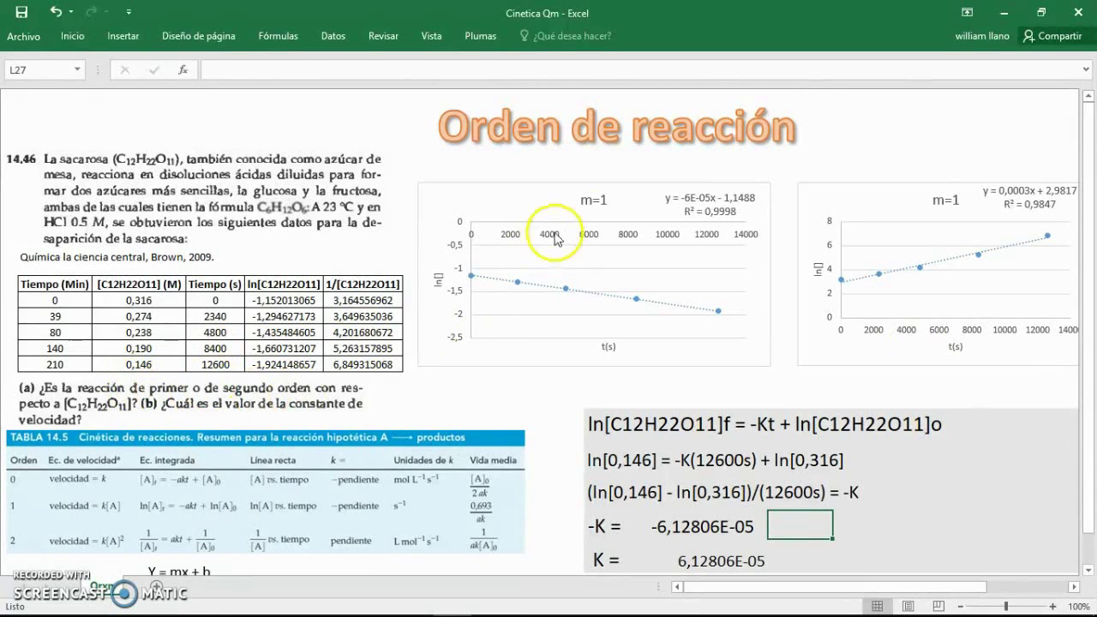
click(542, 187)
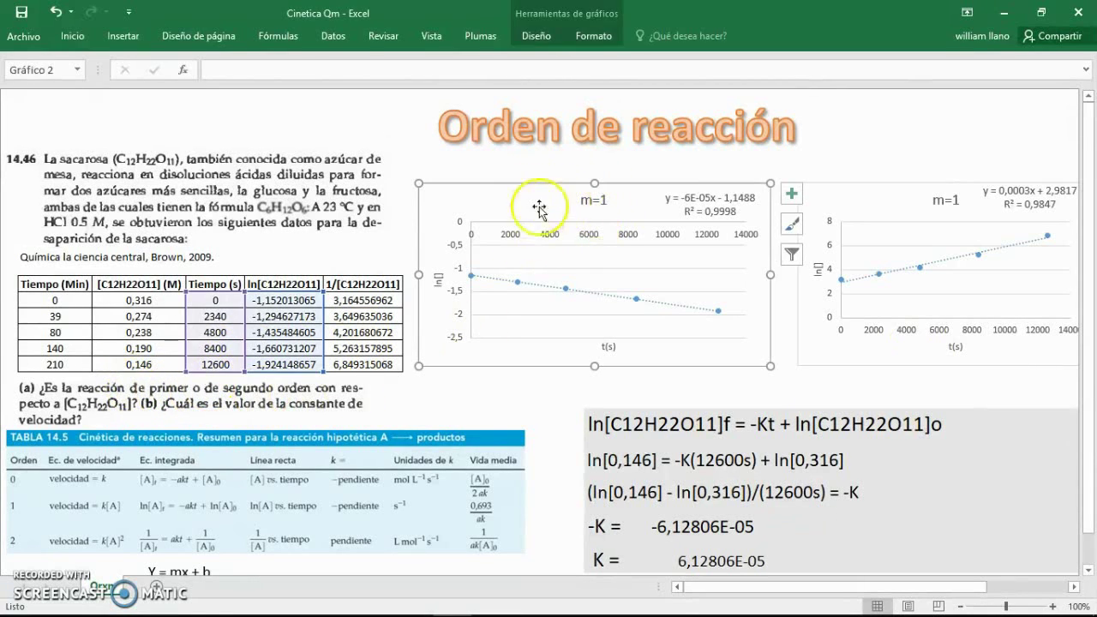
click(691, 560)
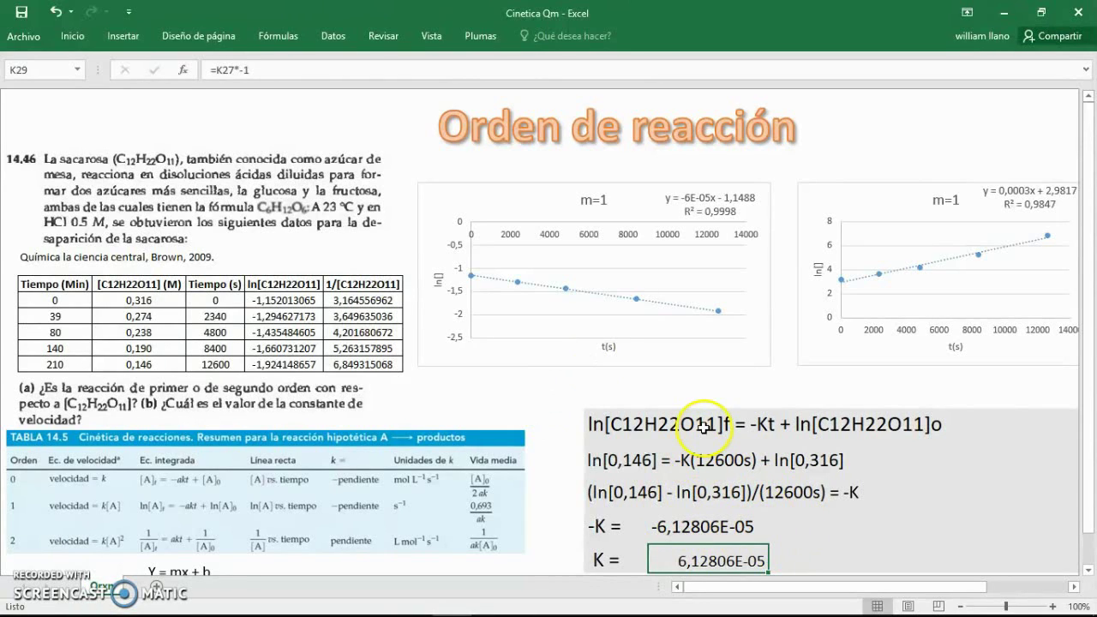
click(617, 184)
click(630, 174)
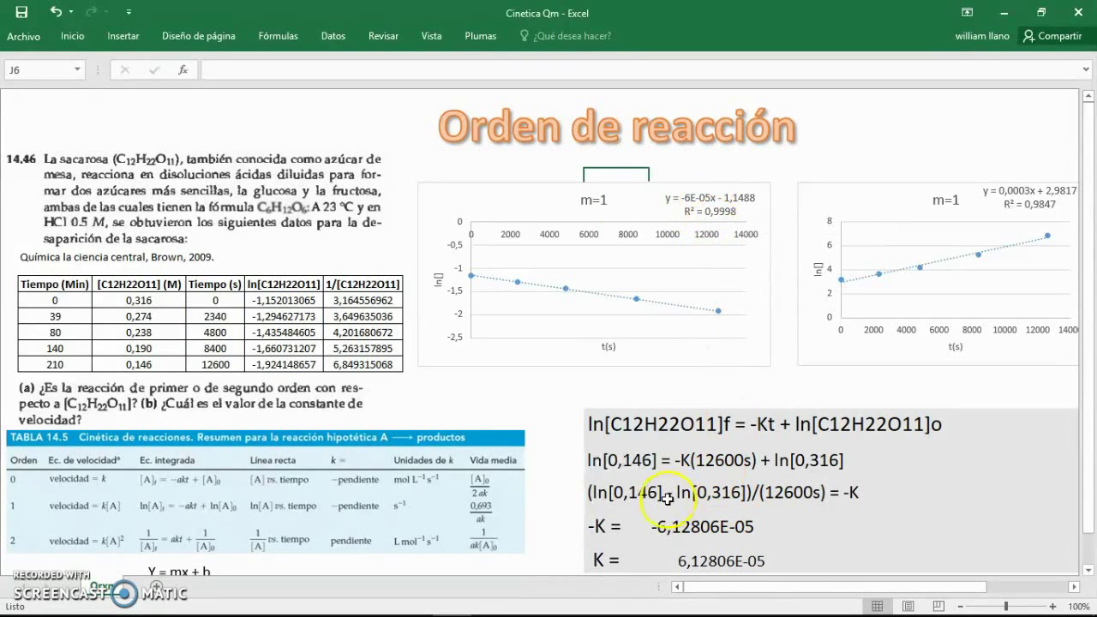
scroll(575, 461, down, 1)
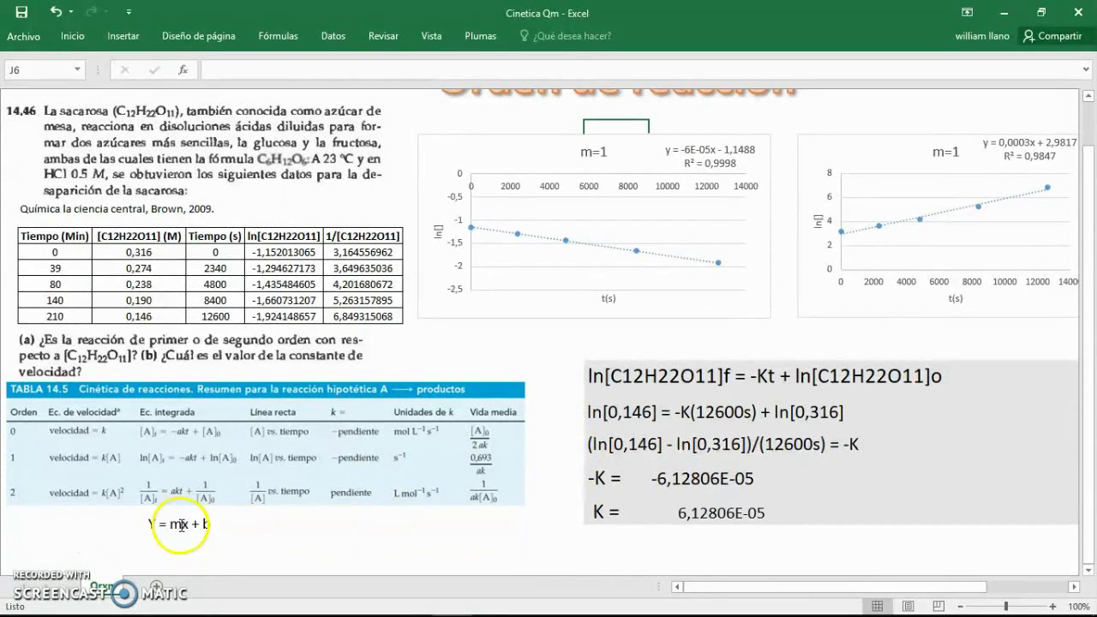
scroll(490, 411, up, 1)
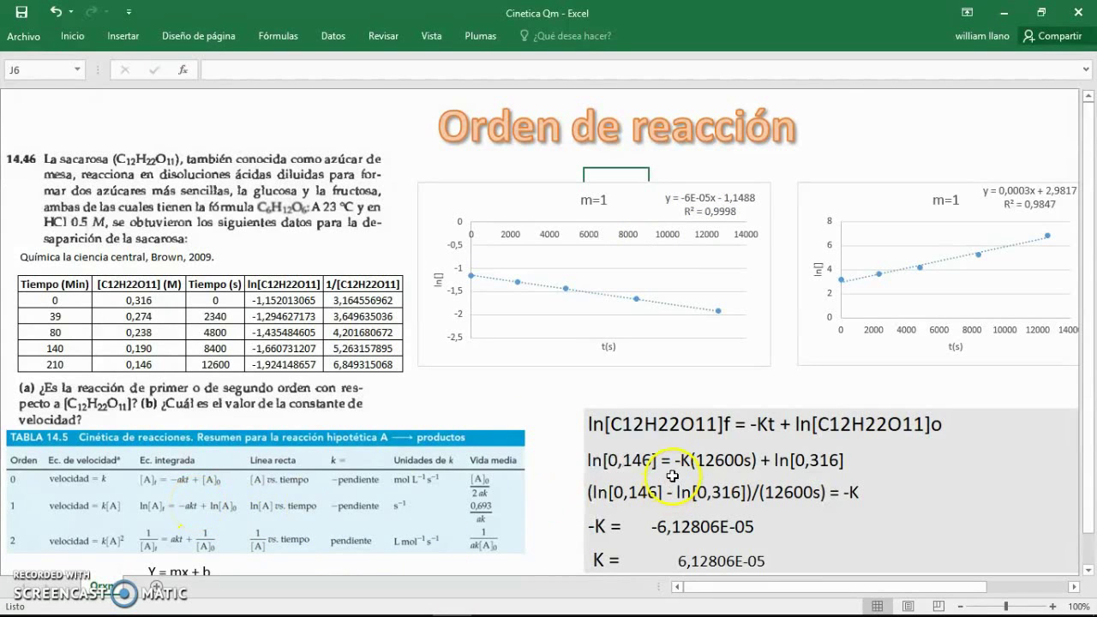
click(26, 96)
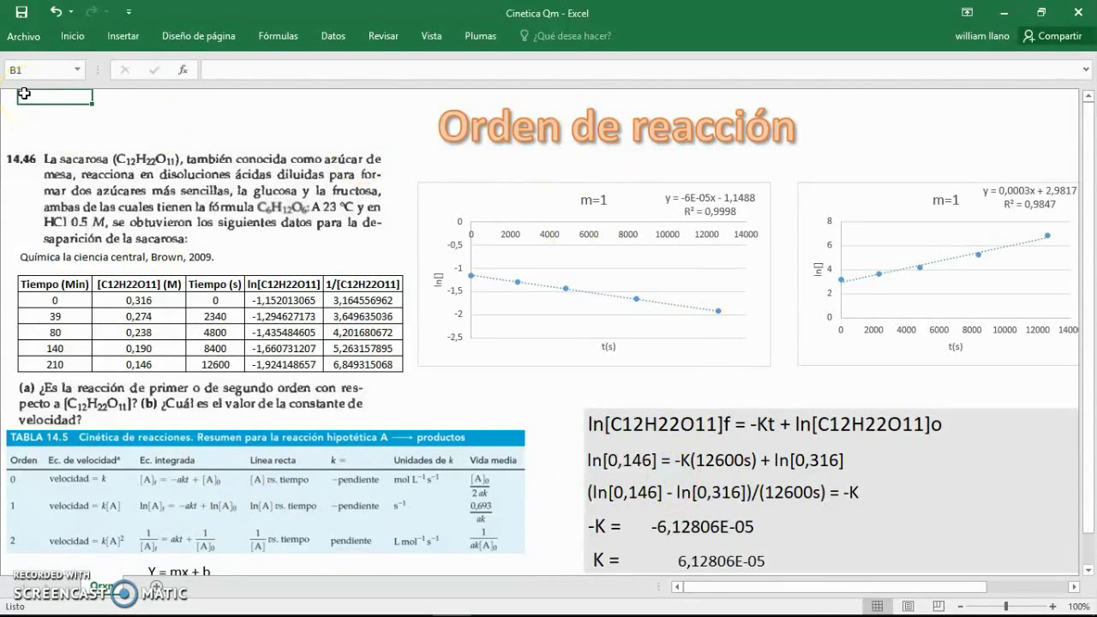